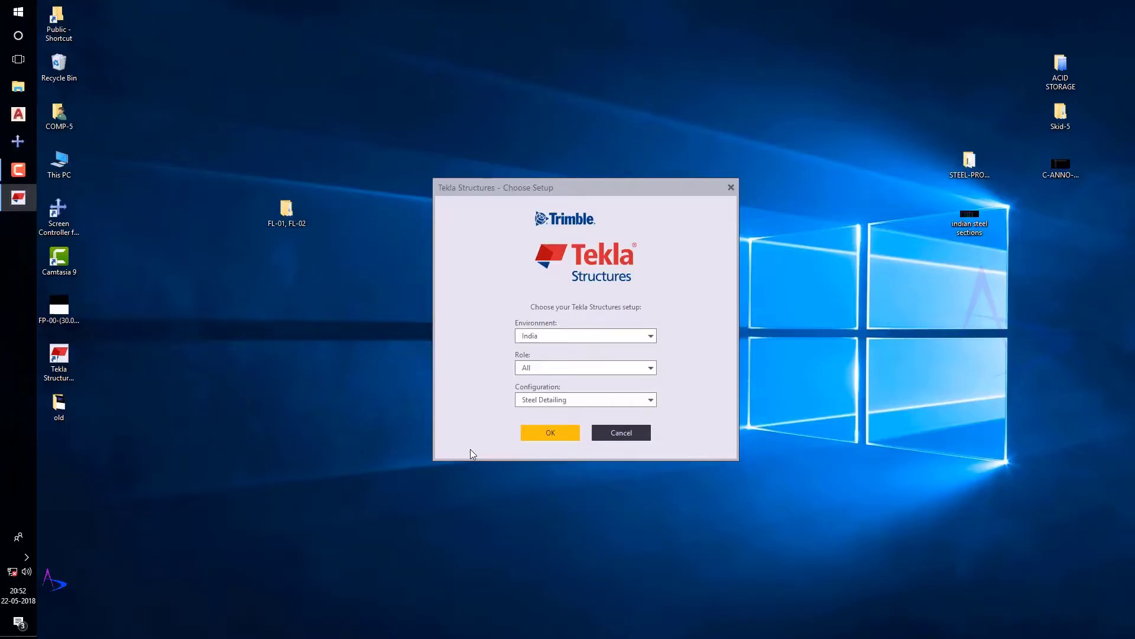
# Start with the India environment, the All role and the Steel Detailing configuration.
pyautogui.moveTo(594, 186); pyautogui.dragTo(586, 99)
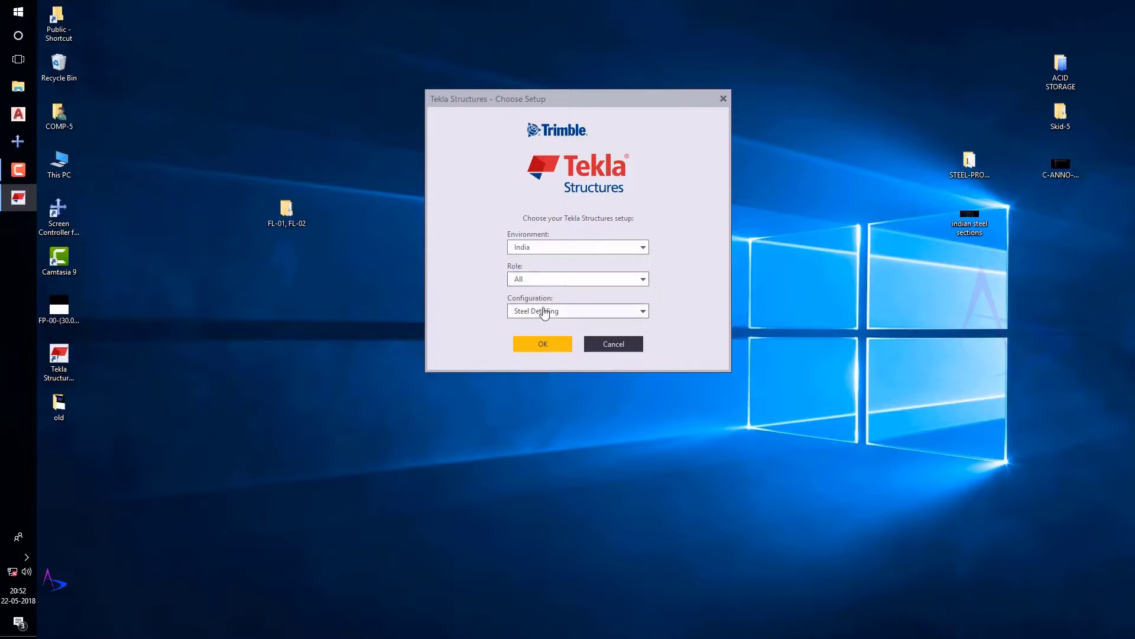
pyautogui.click(548, 345)
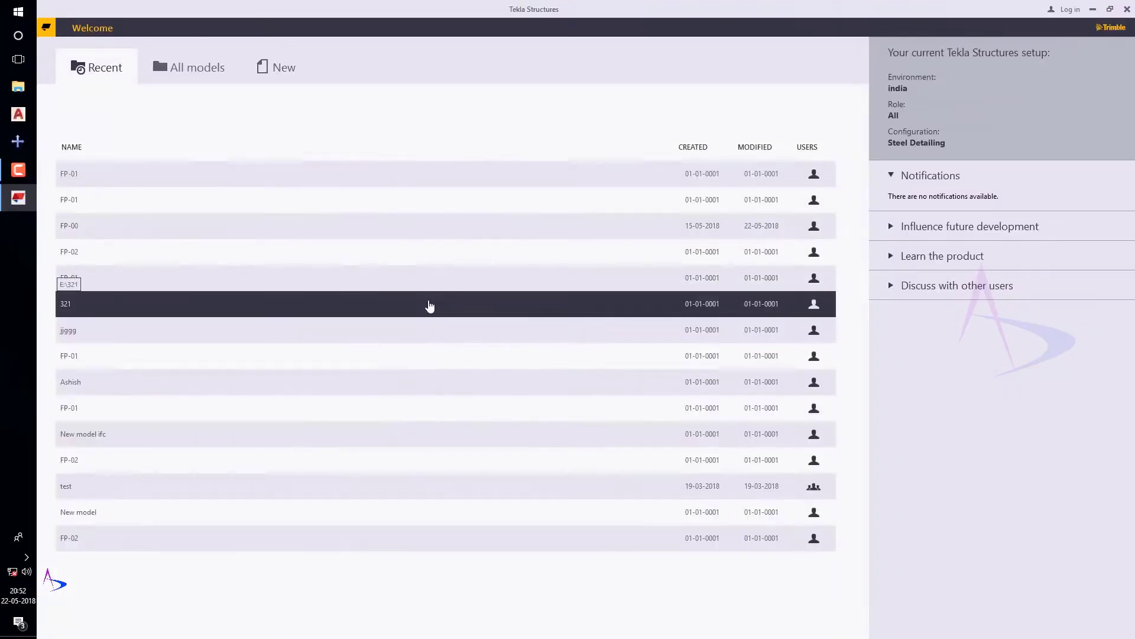
# List all models in the FP-01-13.03.2018 folder, inside the FL-01, FL-02 folder on the desktop.
pyautogui.click(203, 69)
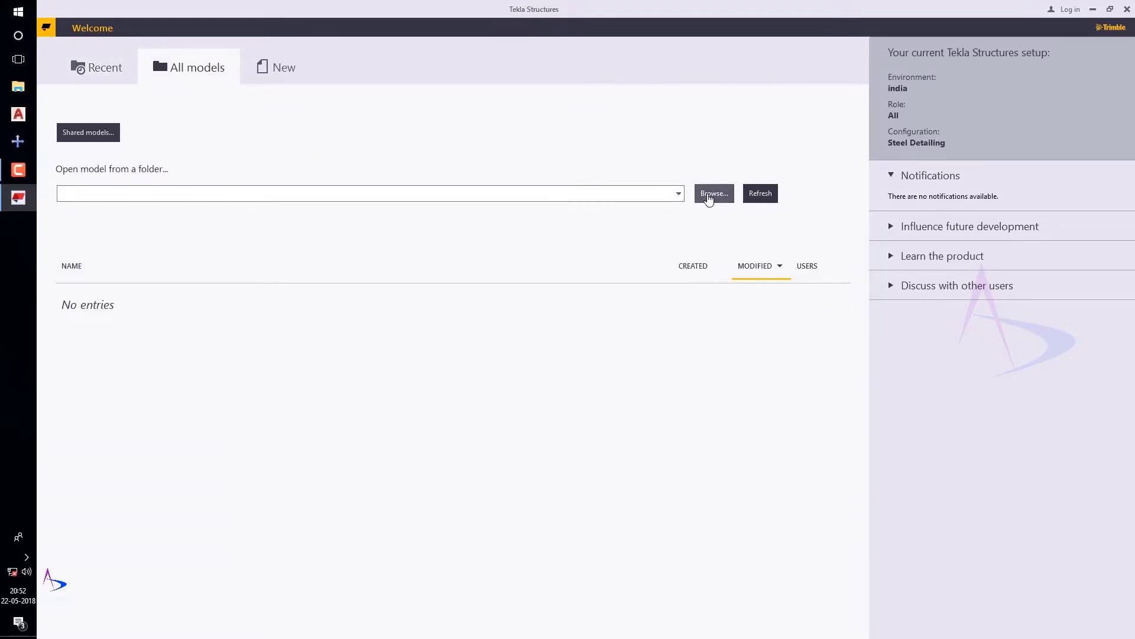
pyautogui.click(709, 195)
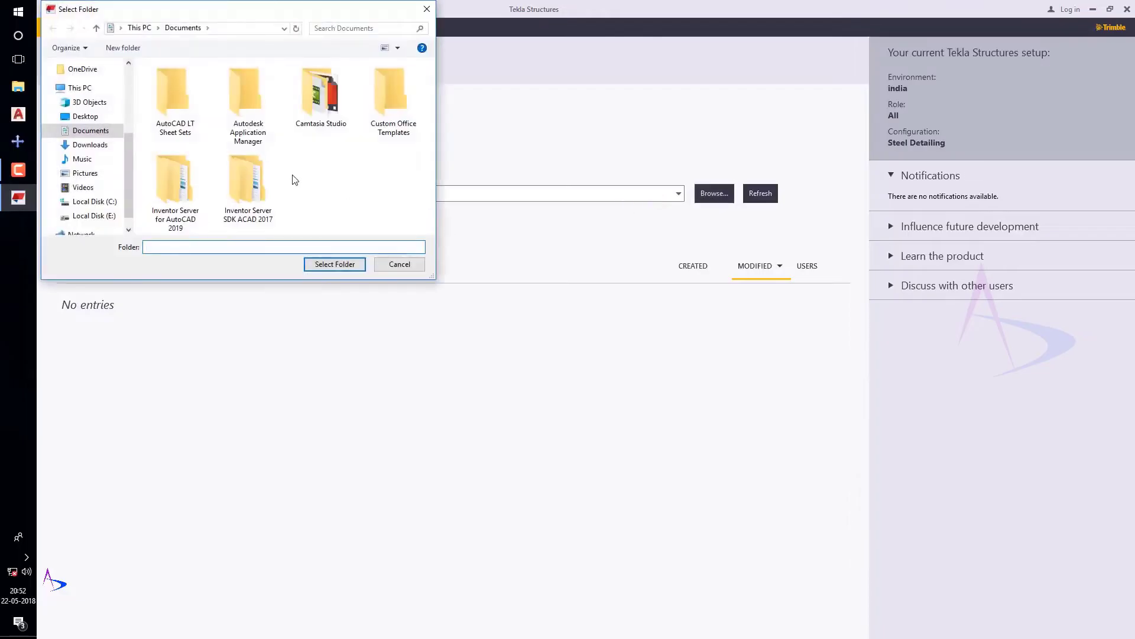
pyautogui.scroll(3, 118, 136)
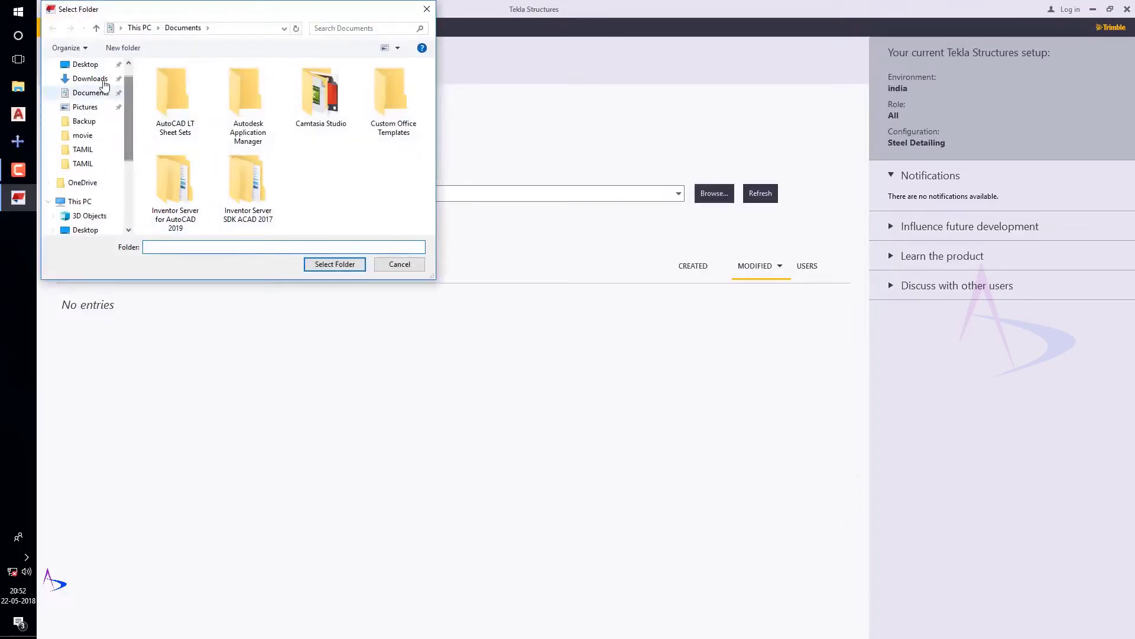
pyautogui.click(84, 64)
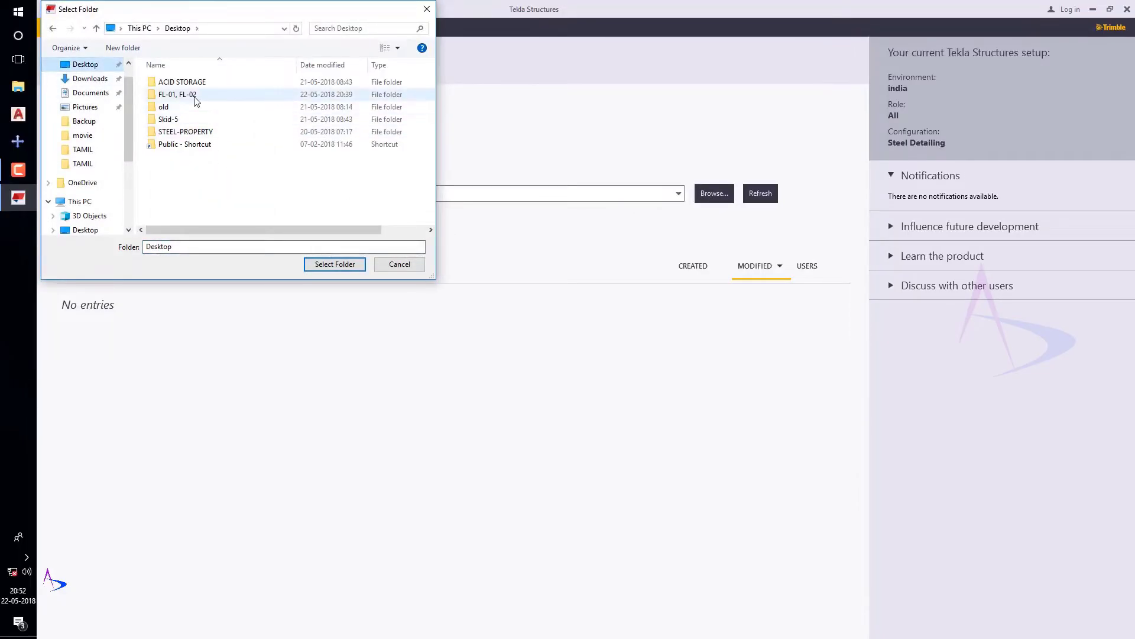
pyautogui.doubleClick(195, 99)
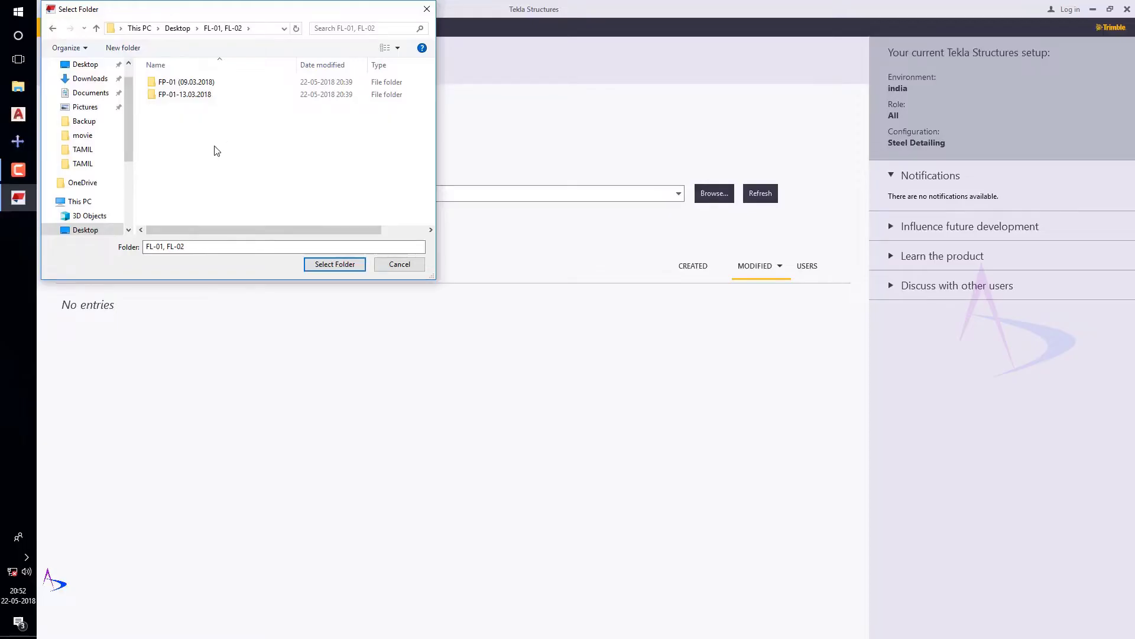
pyautogui.click(197, 95)
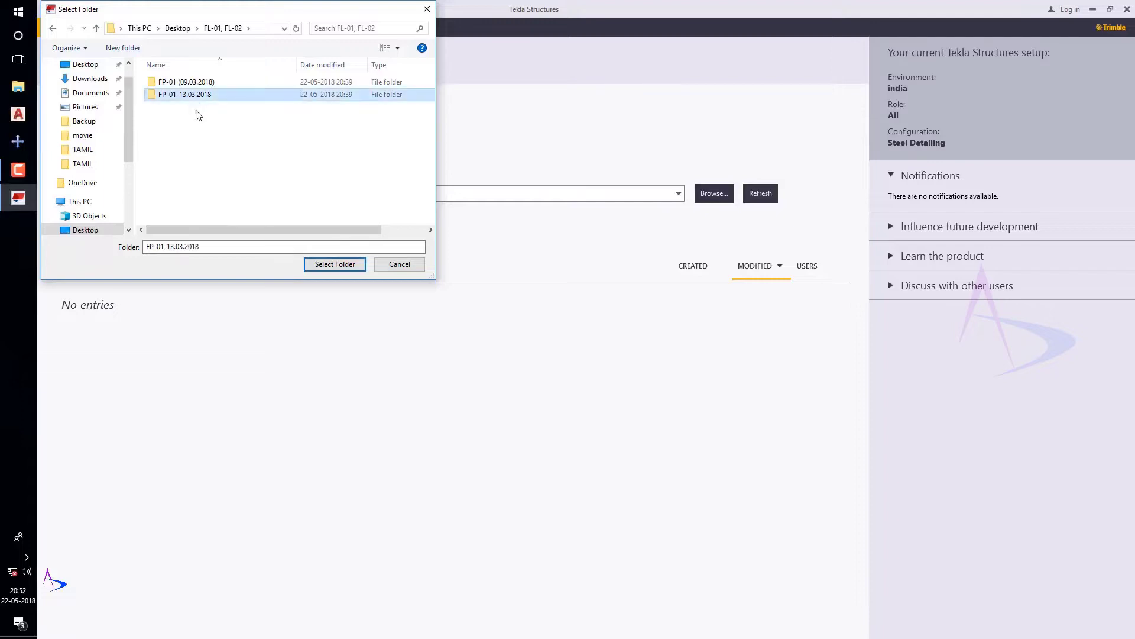
pyautogui.click(313, 263)
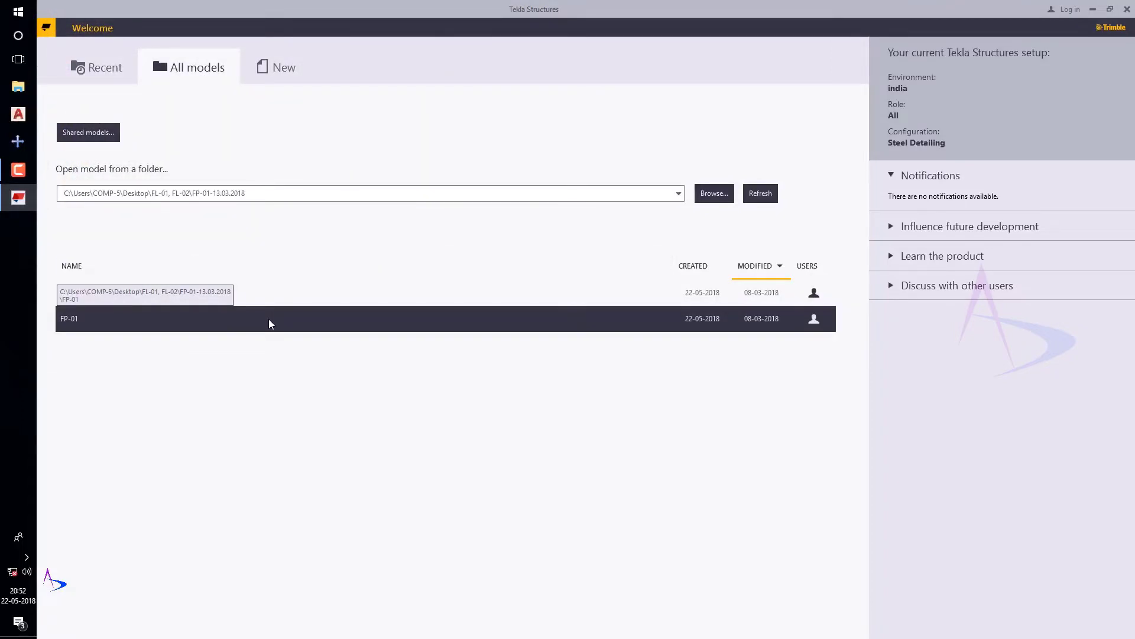
# Open the FP-01 model from the folder's model list and show its 3d view maximized.
pyautogui.click(267, 303)
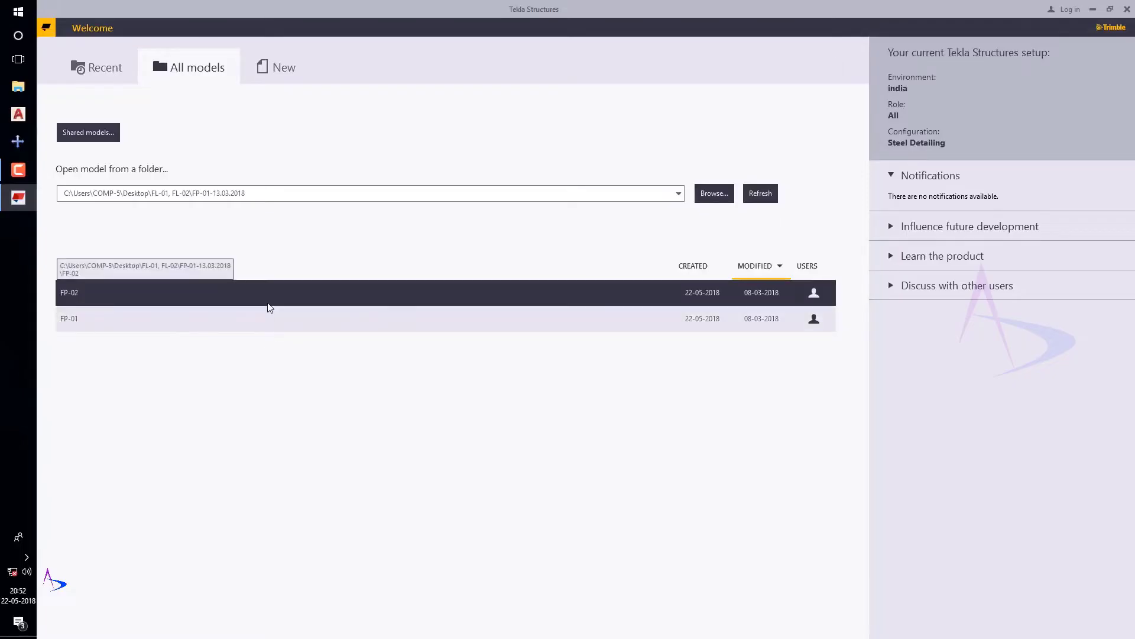
pyautogui.click(261, 318)
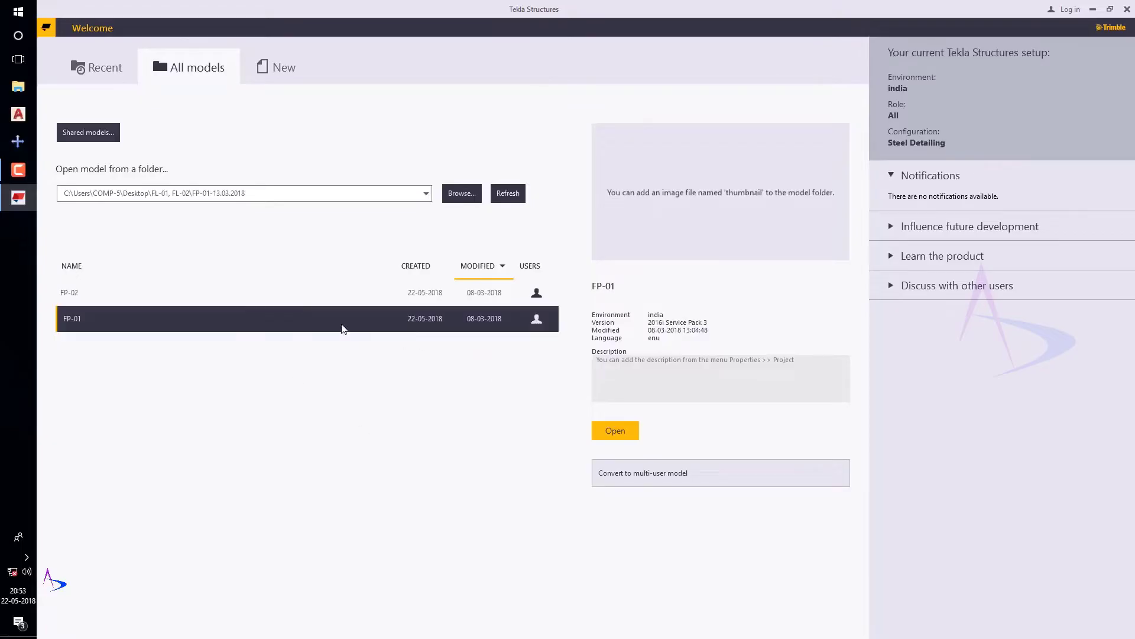
pyautogui.click(619, 435)
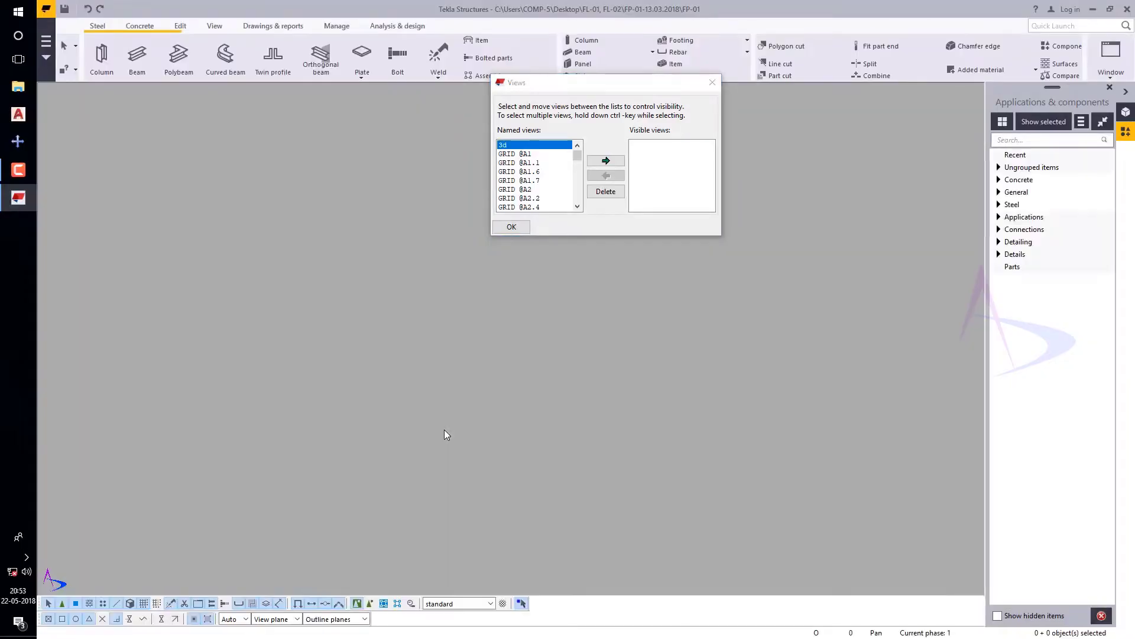
pyautogui.moveTo(579, 88); pyautogui.dragTo(490, 125)
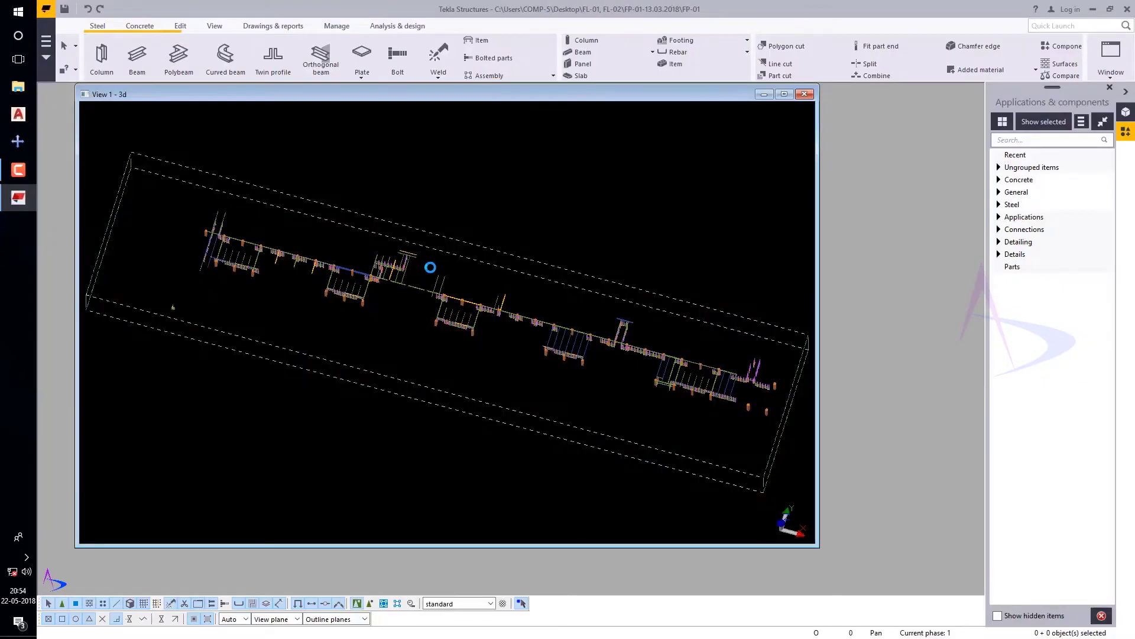
pyautogui.doubleClick(702, 97)
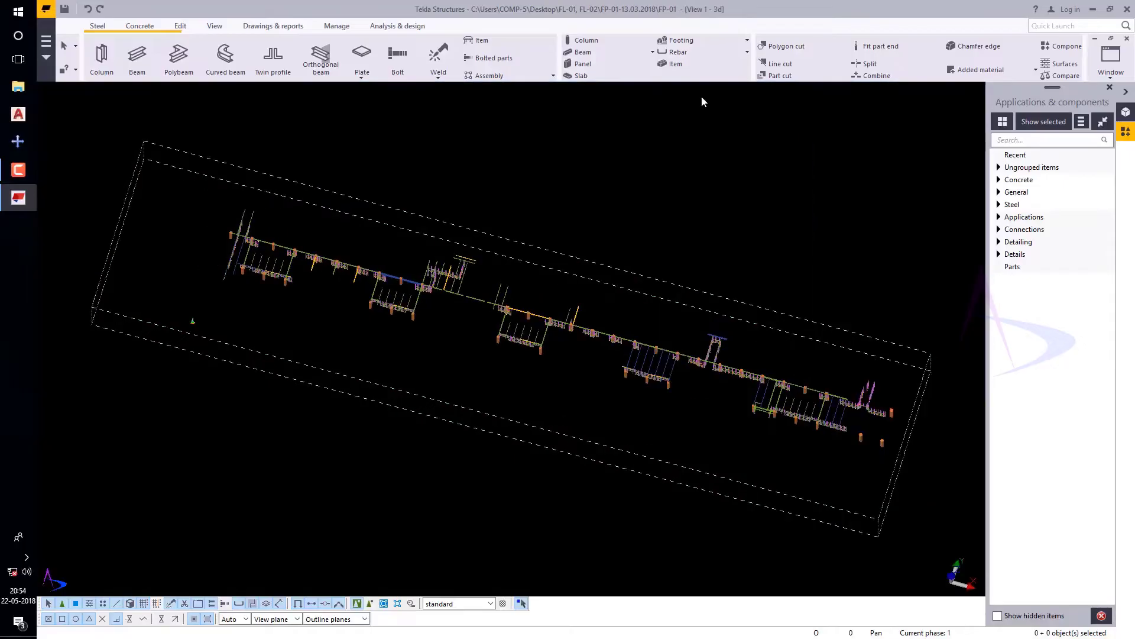
# Examine the whole beam, column and fence layout in the 3D view from an oblique angle.
pyautogui.keyDown('ctrl'); pyautogui.moveTo(682, 429); pyautogui.dragTo(751, 358, button='middle'); pyautogui.keyUp('ctrl')
pyautogui.scroll(3, 644, 346)
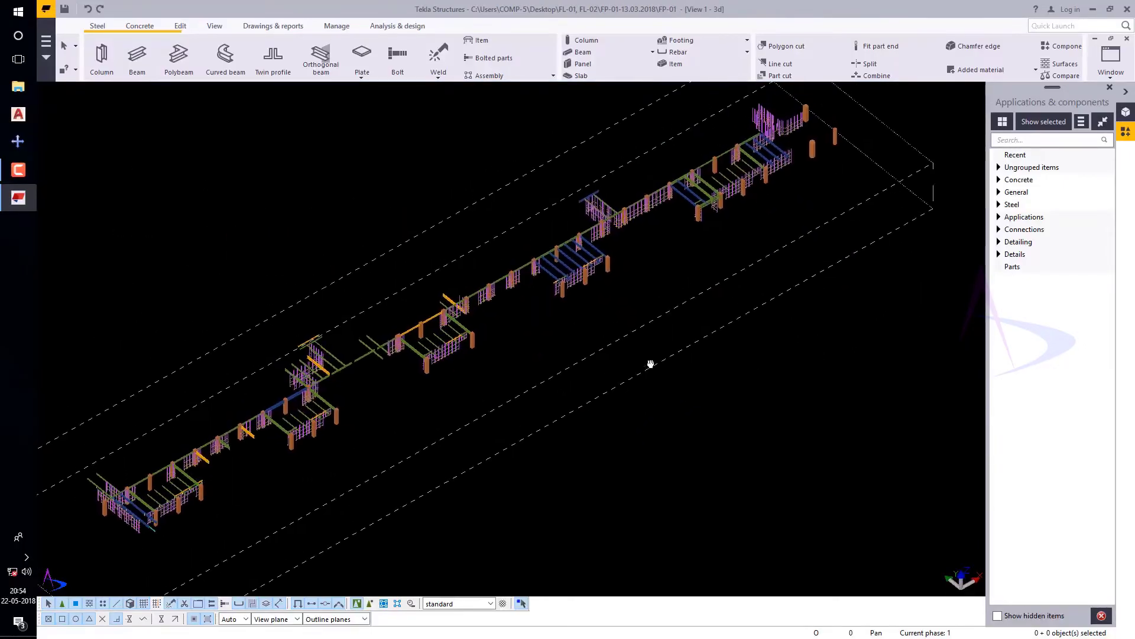
pyautogui.scroll(2, 498, 257)
pyautogui.scroll(1, 498, 261)
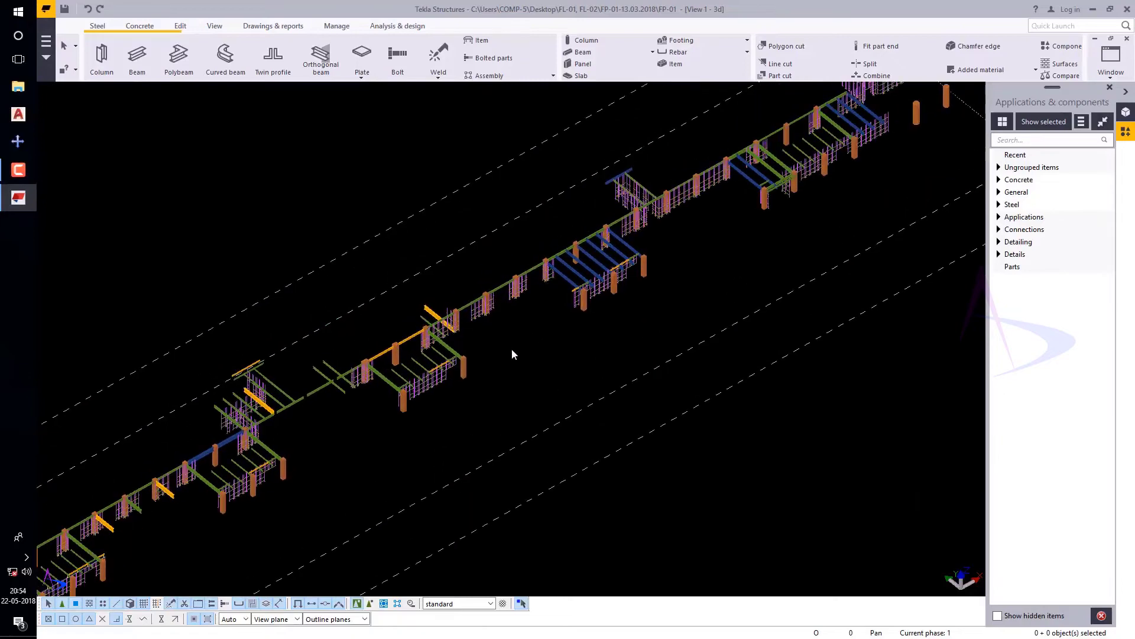
pyautogui.scroll(-1, 543, 376)
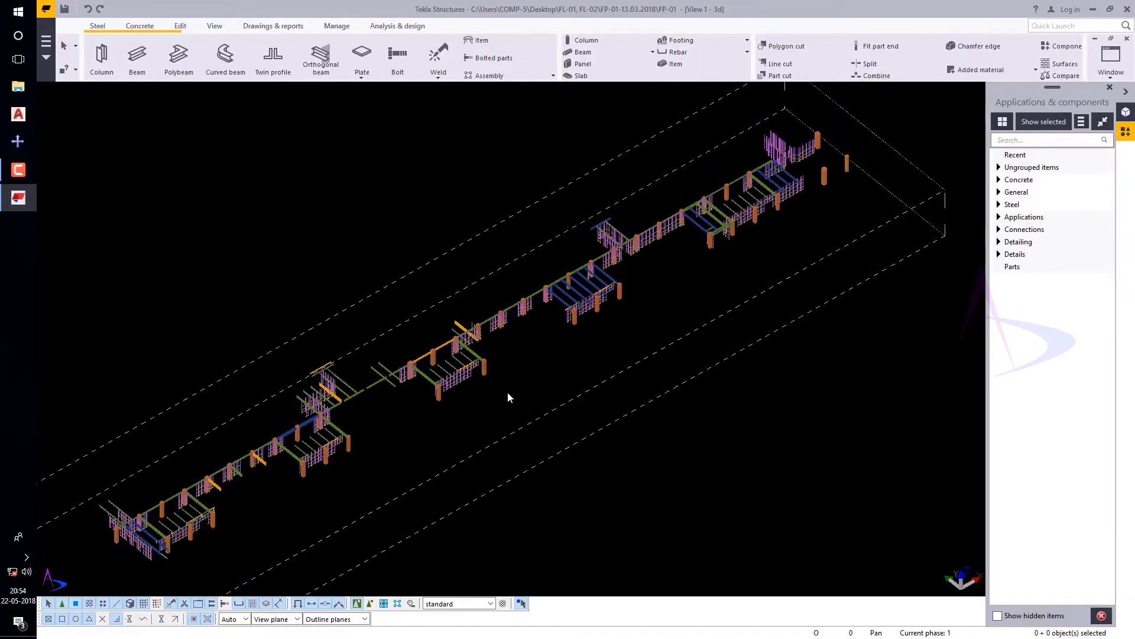
pyautogui.scroll(2, 432, 408)
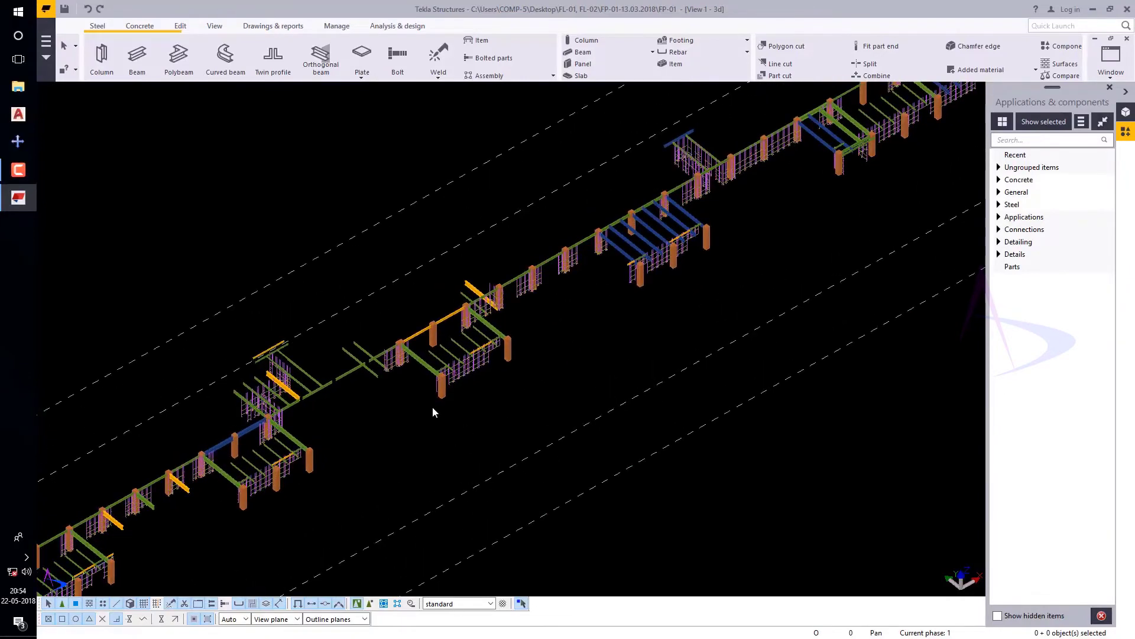
pyautogui.scroll(-1, 534, 325)
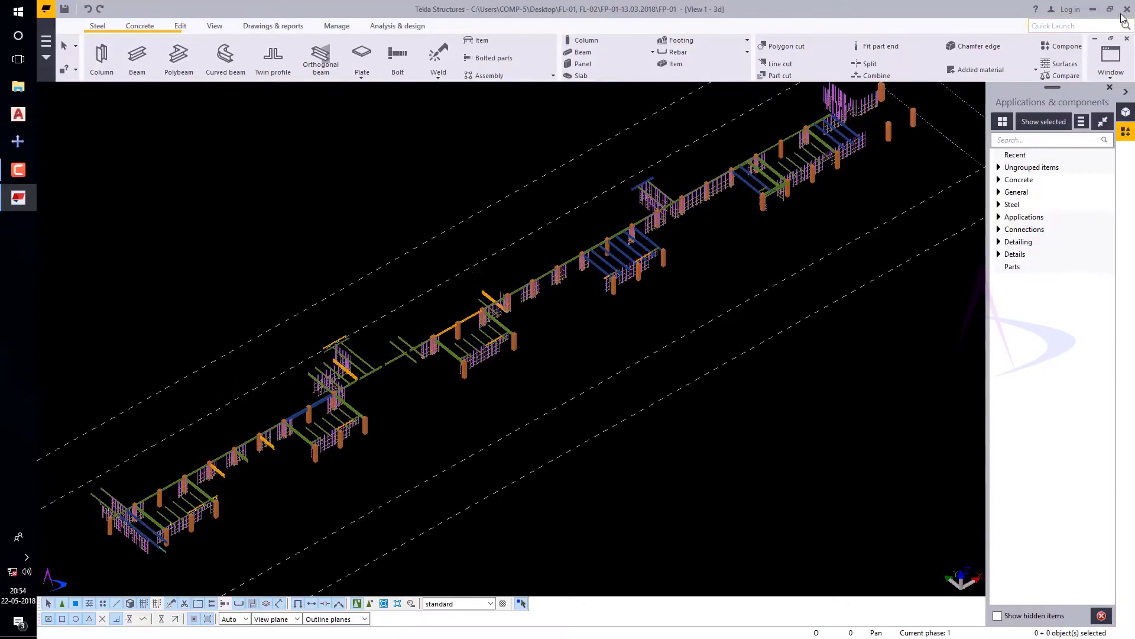
pyautogui.hotkey('ctrl', 'i')
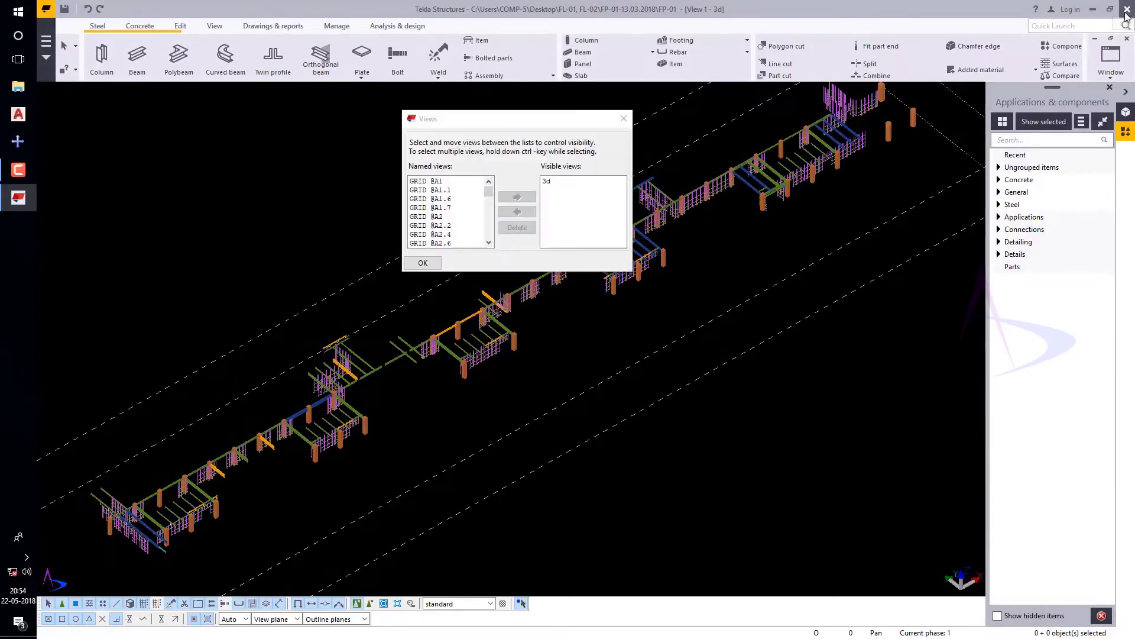
pyautogui.click(623, 118)
pyautogui.click(750, 250)
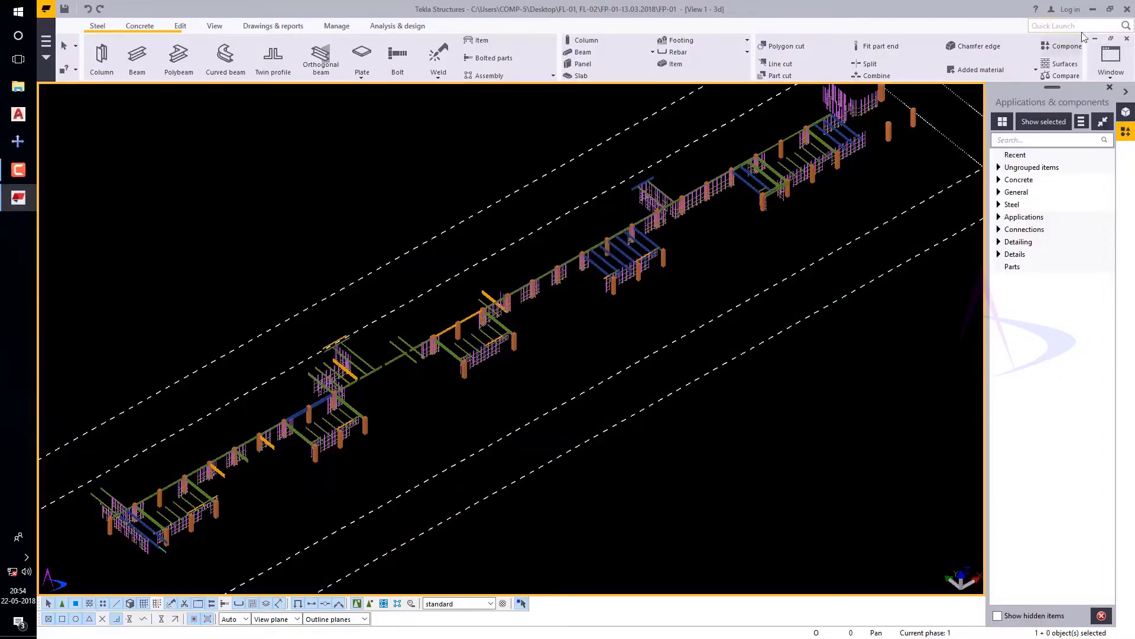
# Delete three adjacent blue cross beams and the neighbouring green main beam segment in the middle bay.
pyautogui.scroll(5, 705, 264)
pyautogui.scroll(1, 634, 216)
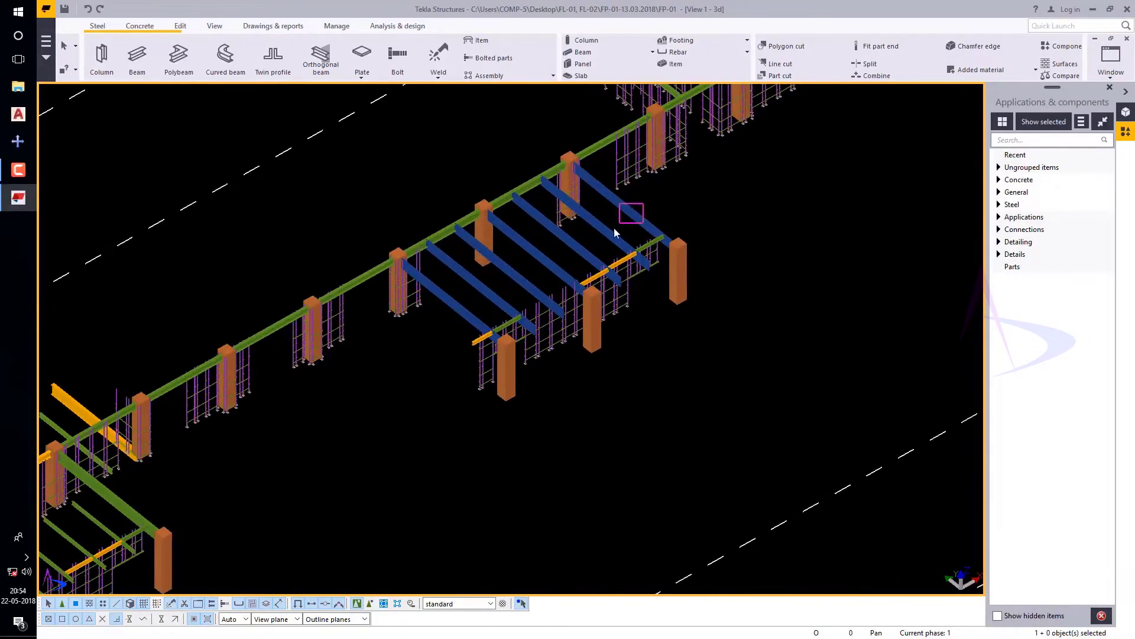
pyautogui.keyDown('ctrl'); pyautogui.click(618, 214); pyautogui.keyUp('ctrl')
pyautogui.press('Delete')
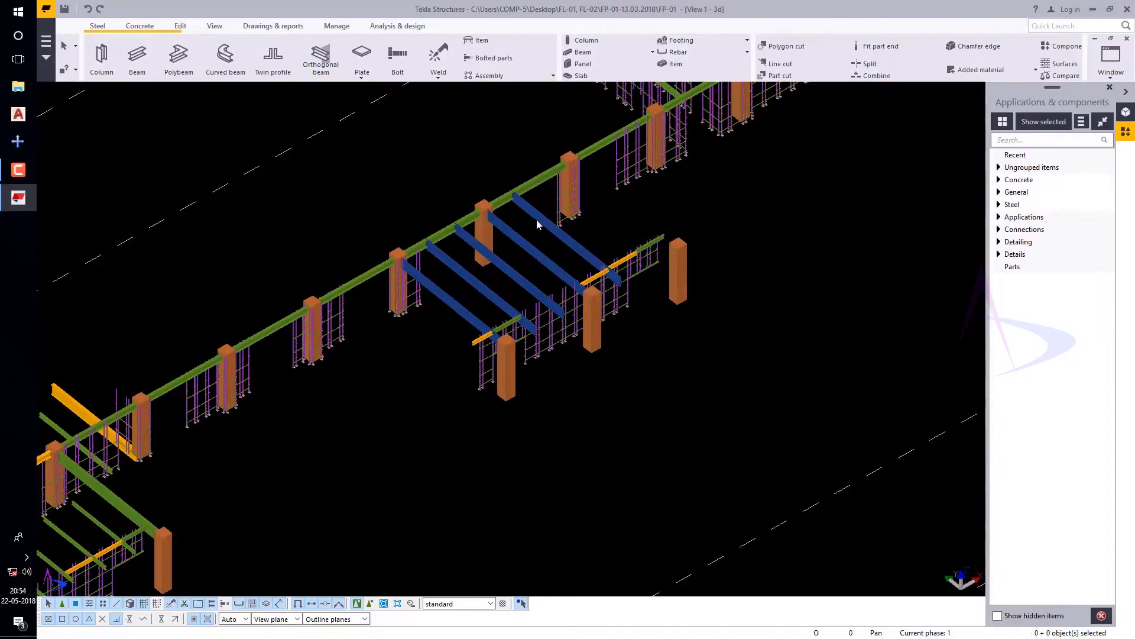
pyautogui.click(527, 218)
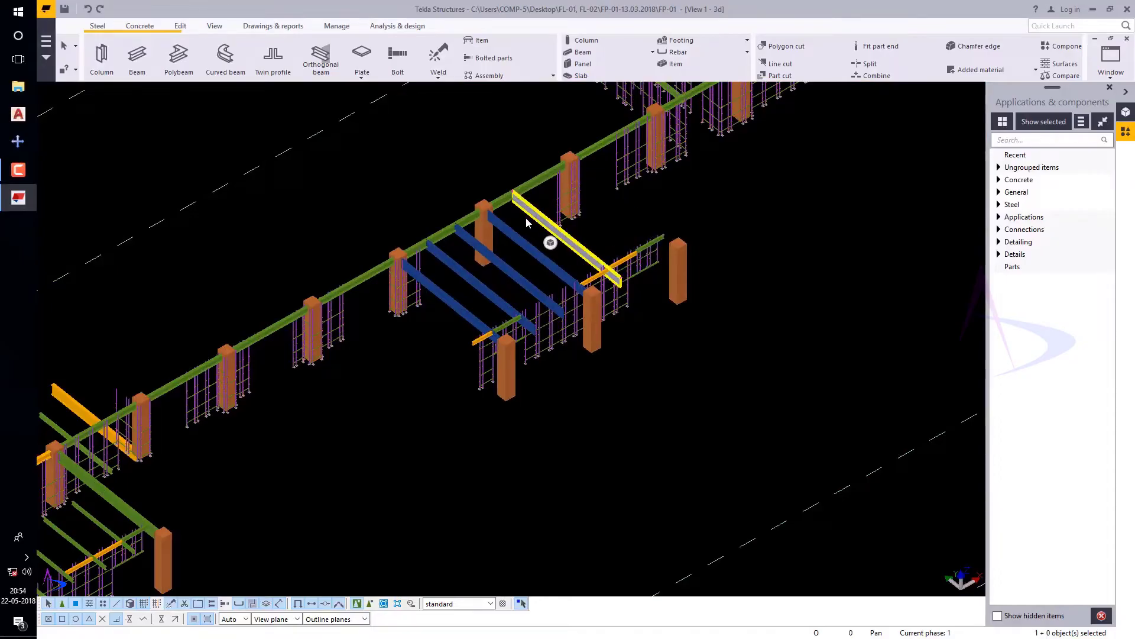
pyautogui.press('Delete')
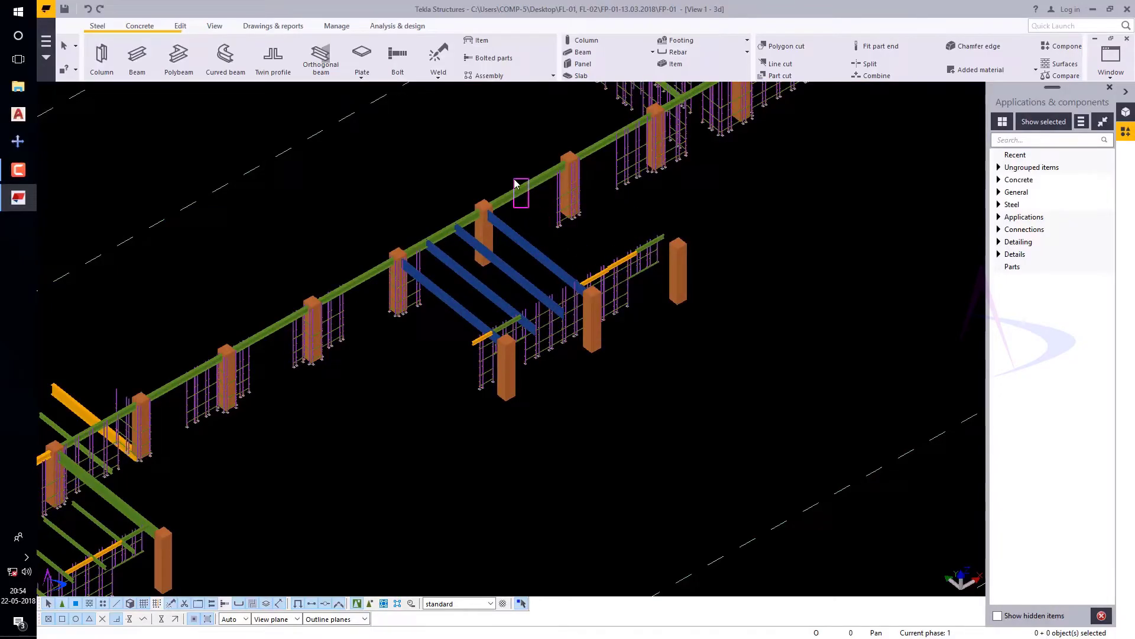
pyautogui.scroll(-2, 592, 315)
pyautogui.scroll(-3, 591, 316)
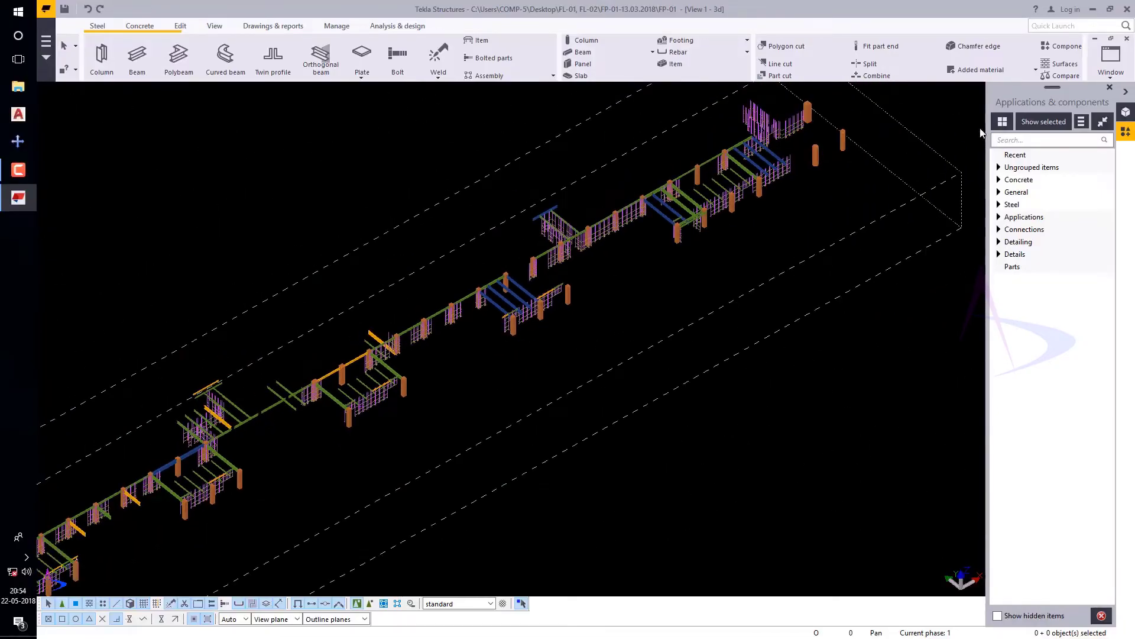
# Exit the modelling program, saving the changed FP-01 model, and refresh the desktop.
pyautogui.click(1127, 9)
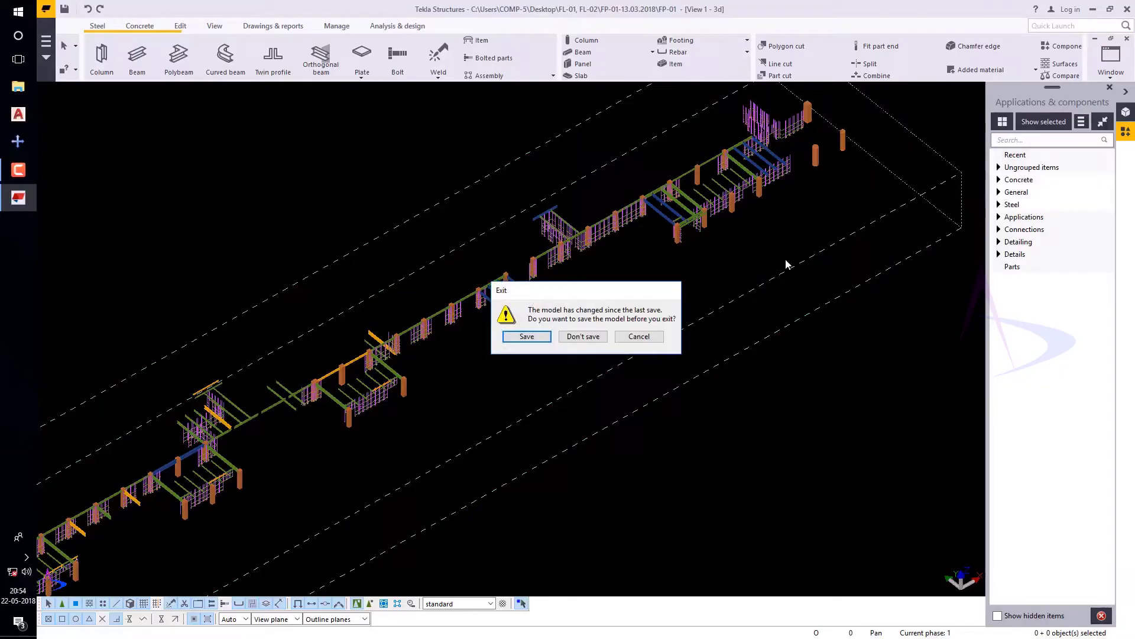
pyautogui.click(526, 335)
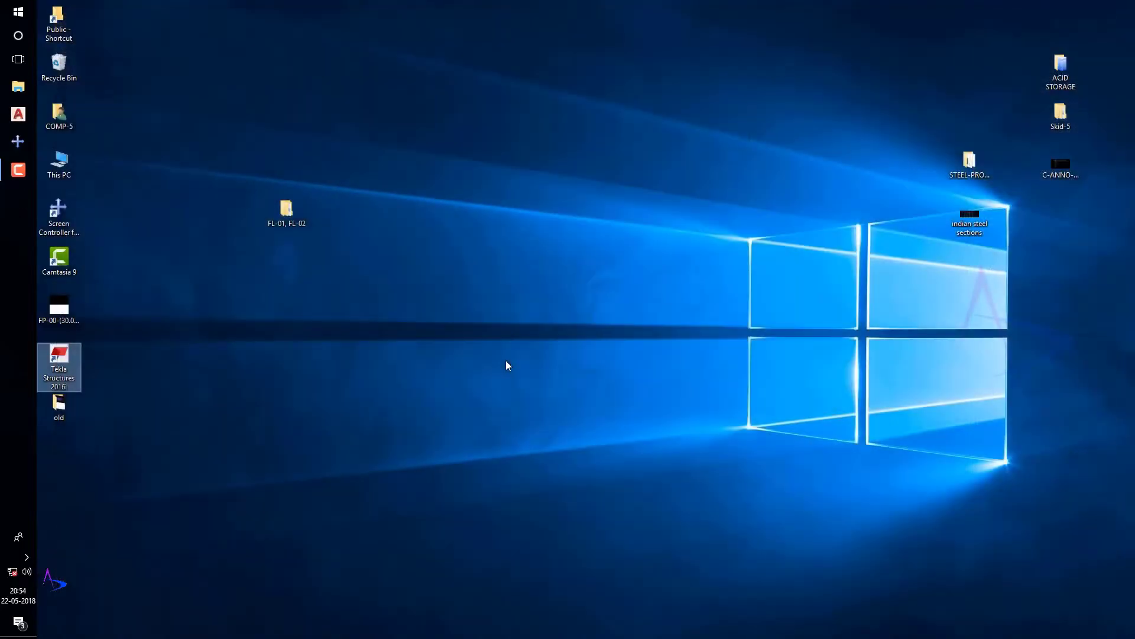
pyautogui.rightClick(300, 332)
pyautogui.click(321, 367)
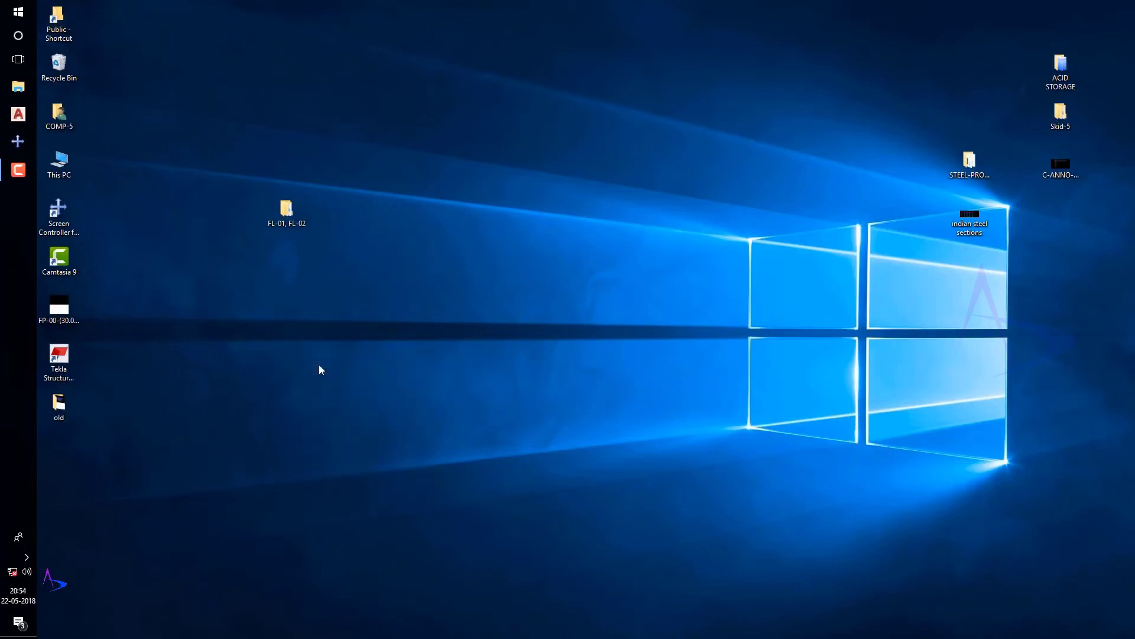
# Restart Tekla Structures with the same setup and try to reopen the most recent FP-01 model.
pyautogui.click(61, 375)
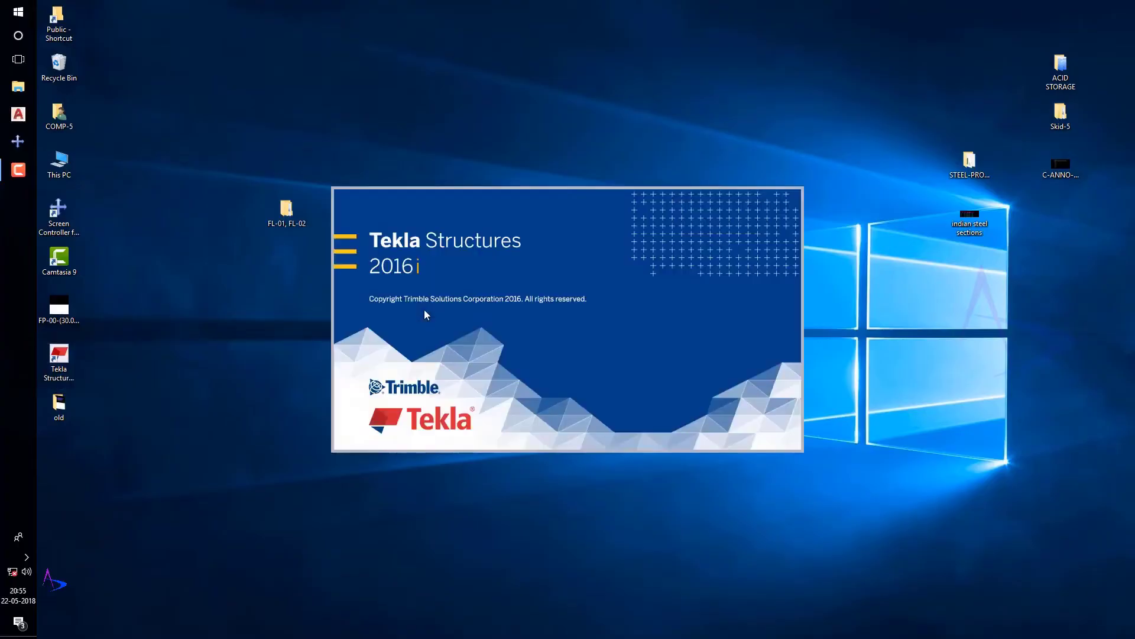
pyautogui.click(549, 434)
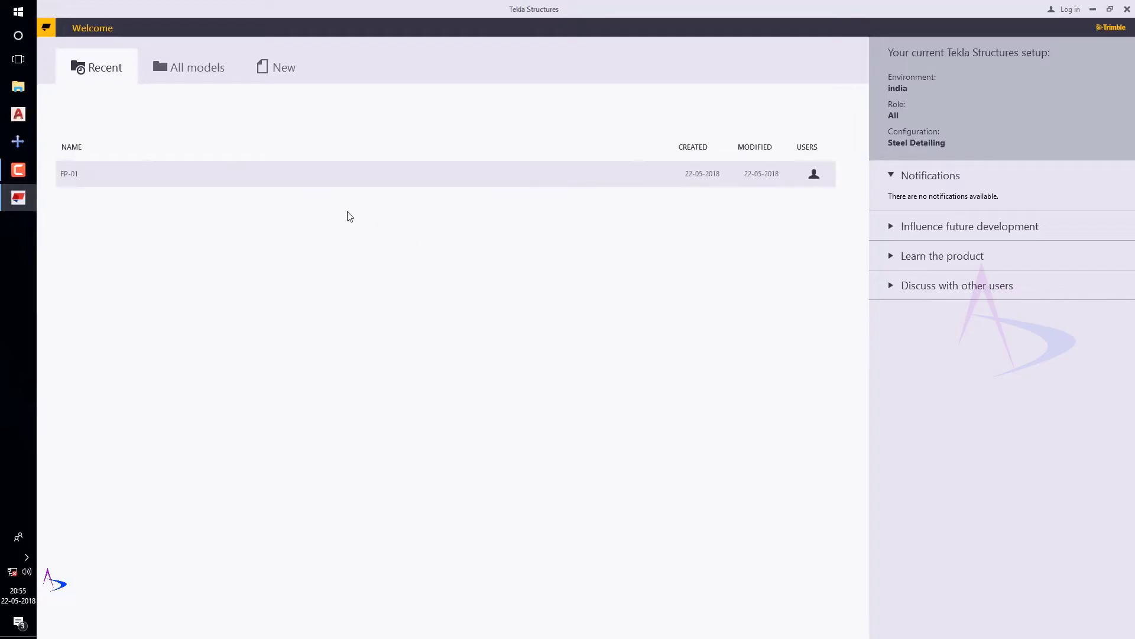
pyautogui.click(142, 175)
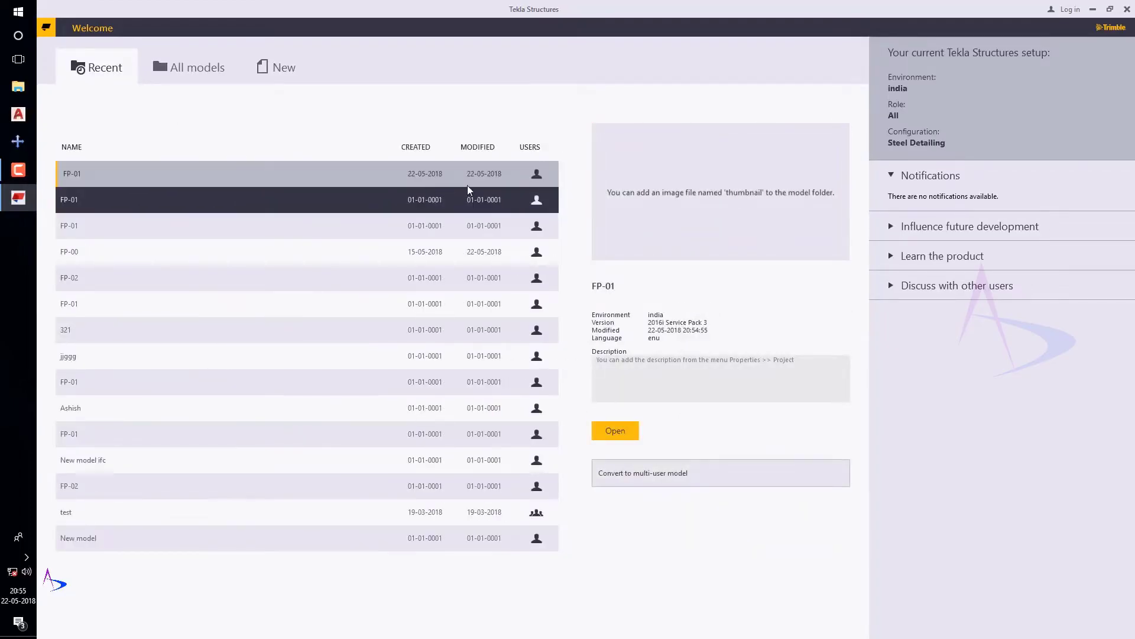
pyautogui.click(628, 436)
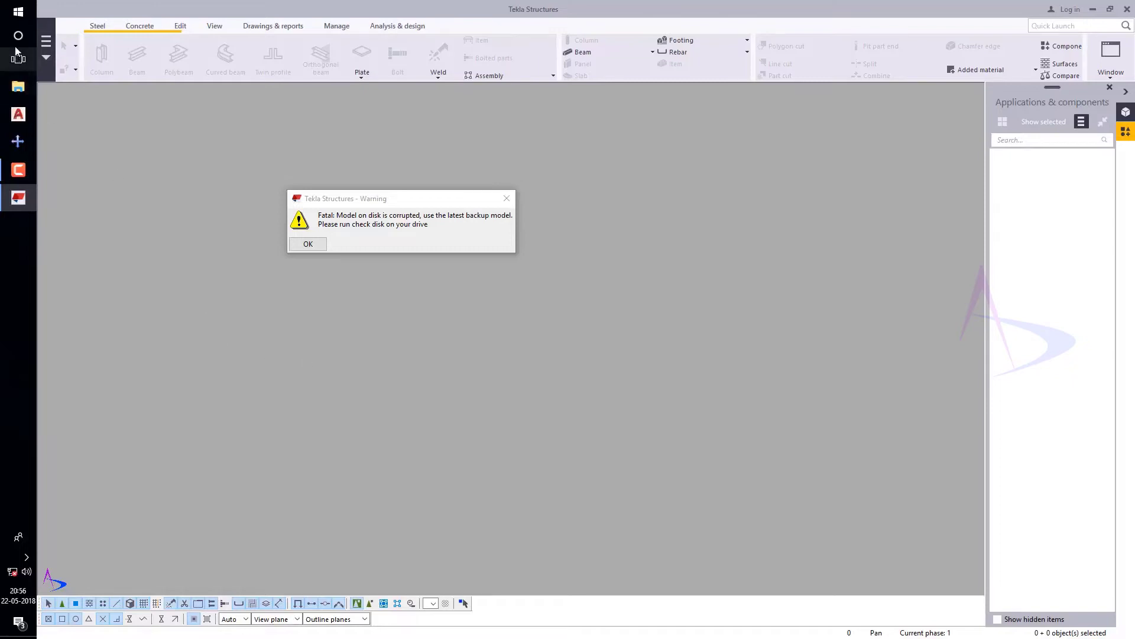
pyautogui.click(318, 250)
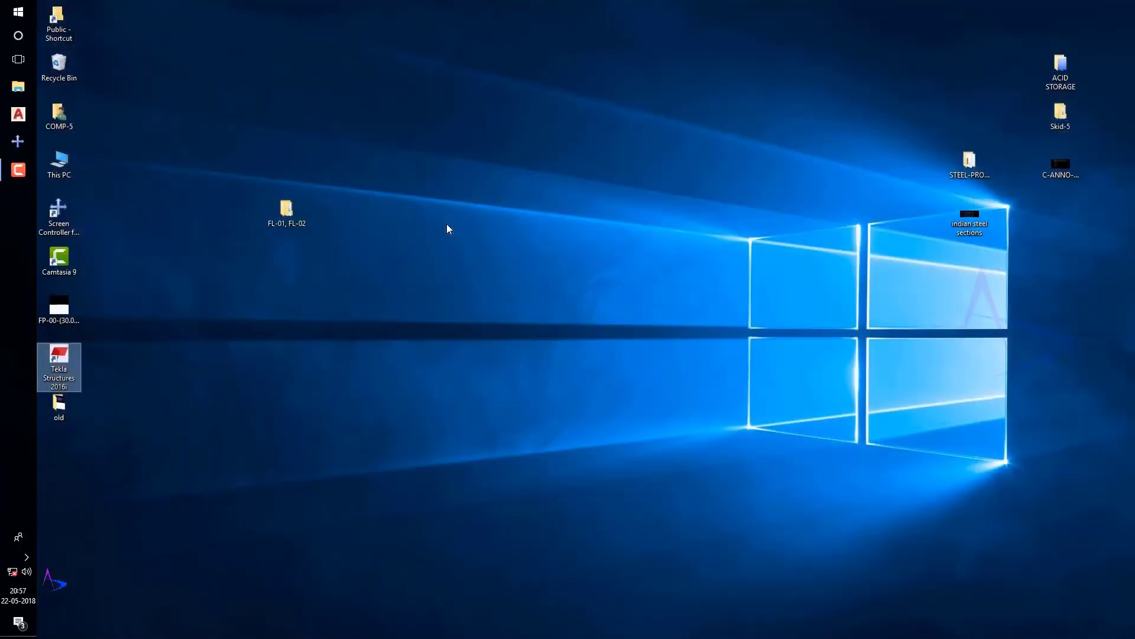
# Check the FL-01, FL-02 folder and its FP-01 (09.03.2018) subfolder for the FP-01 model, and close the file window.
pyautogui.doubleClick(286, 225)
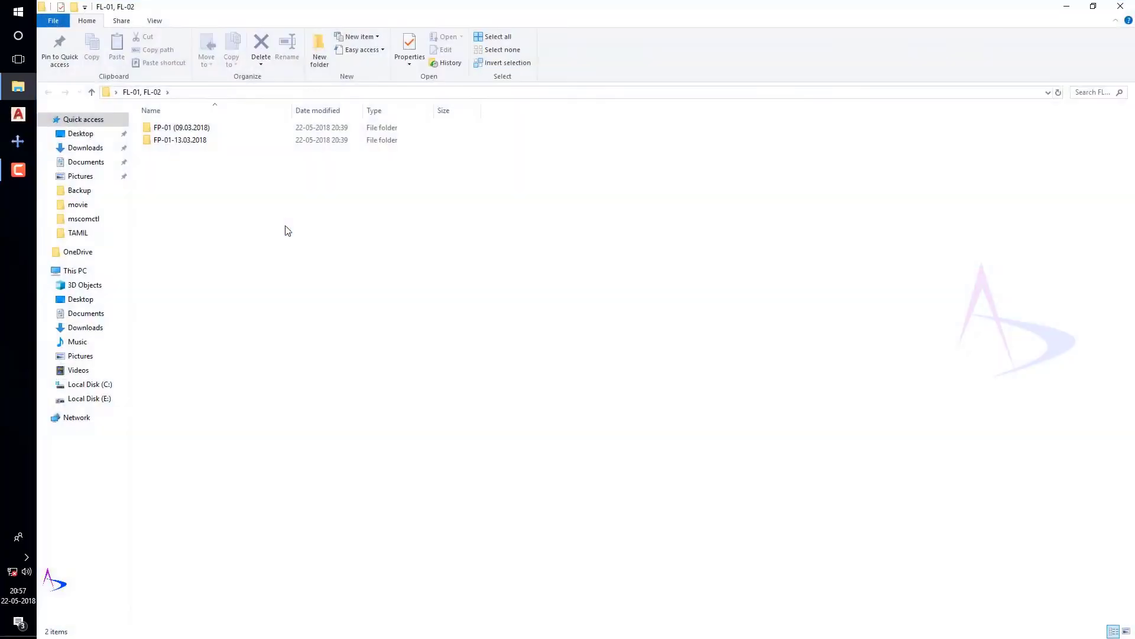
pyautogui.doubleClick(220, 131)
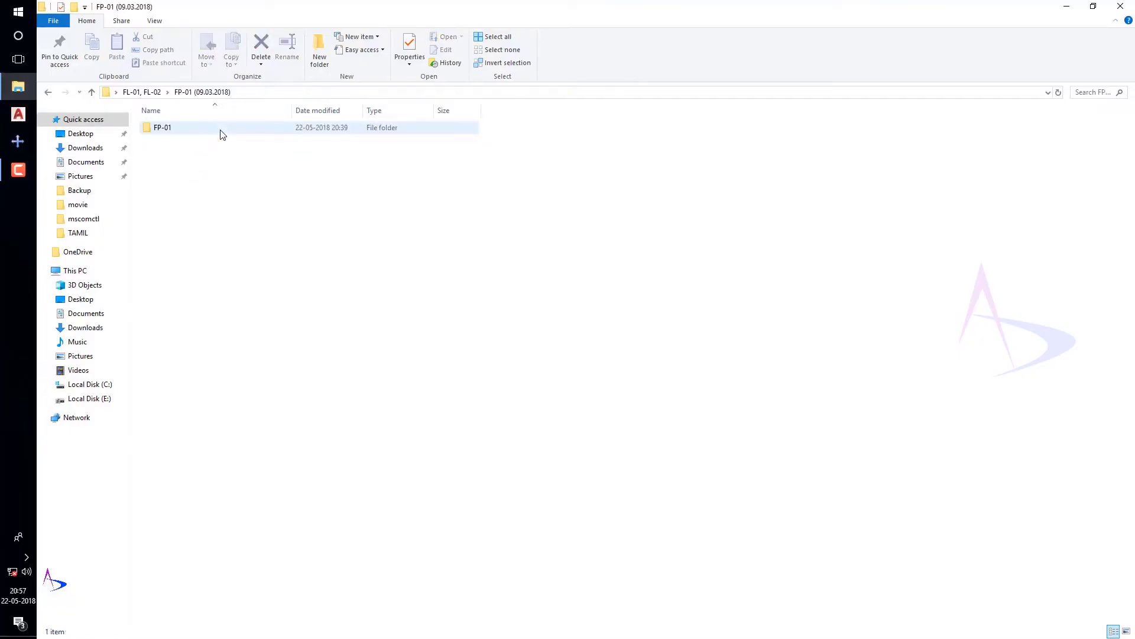
pyautogui.click(147, 93)
pyautogui.click(1122, 6)
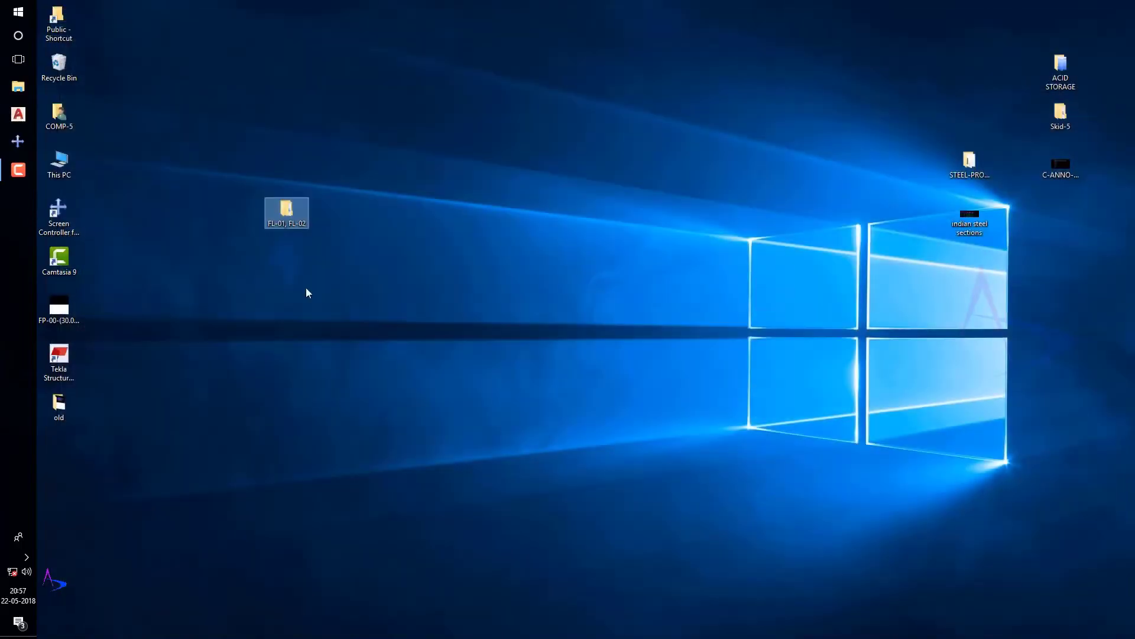
# Start Tekla Structures with the India, All, Steel Detailing setup and open FP-01 from the FP-01 (09.03.2018) folder.
pyautogui.doubleClick(69, 359)
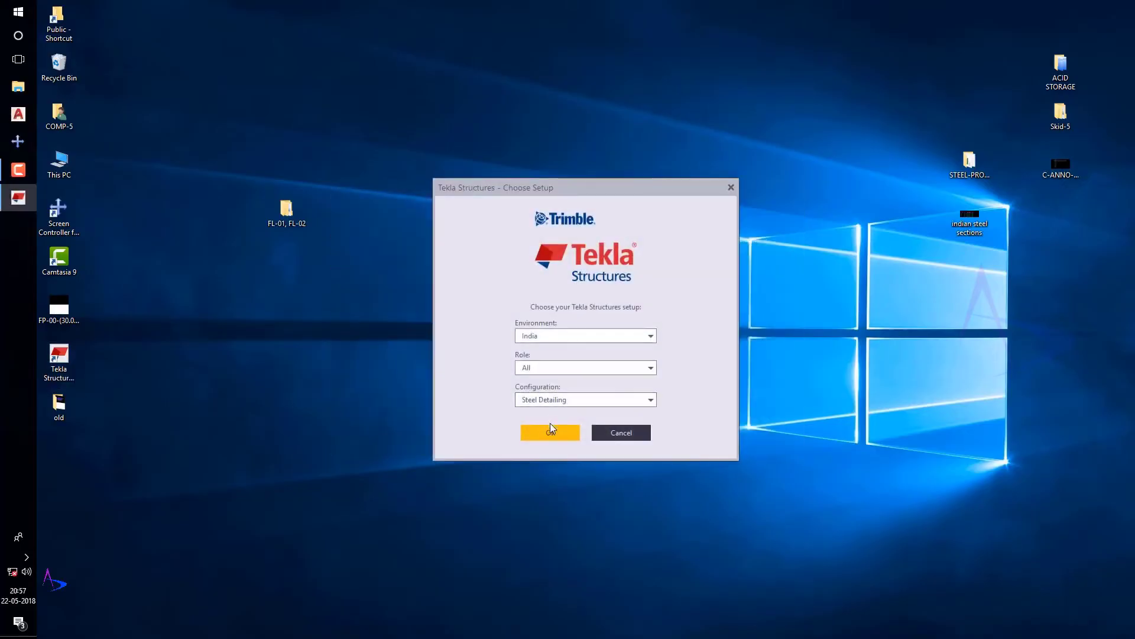
pyautogui.click(552, 436)
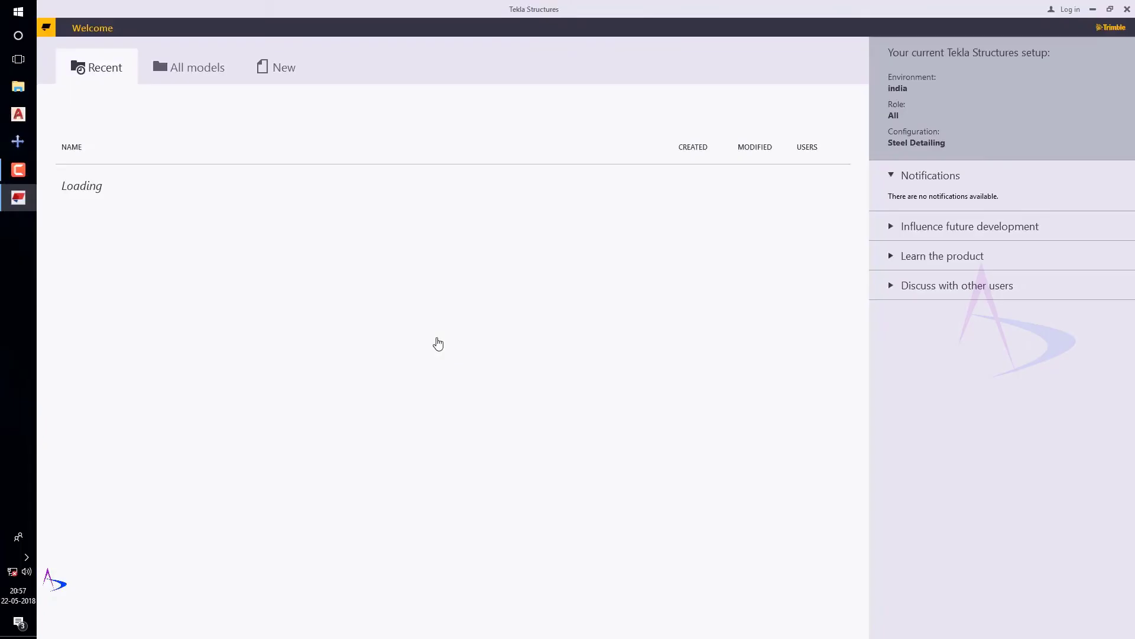
pyautogui.click(201, 69)
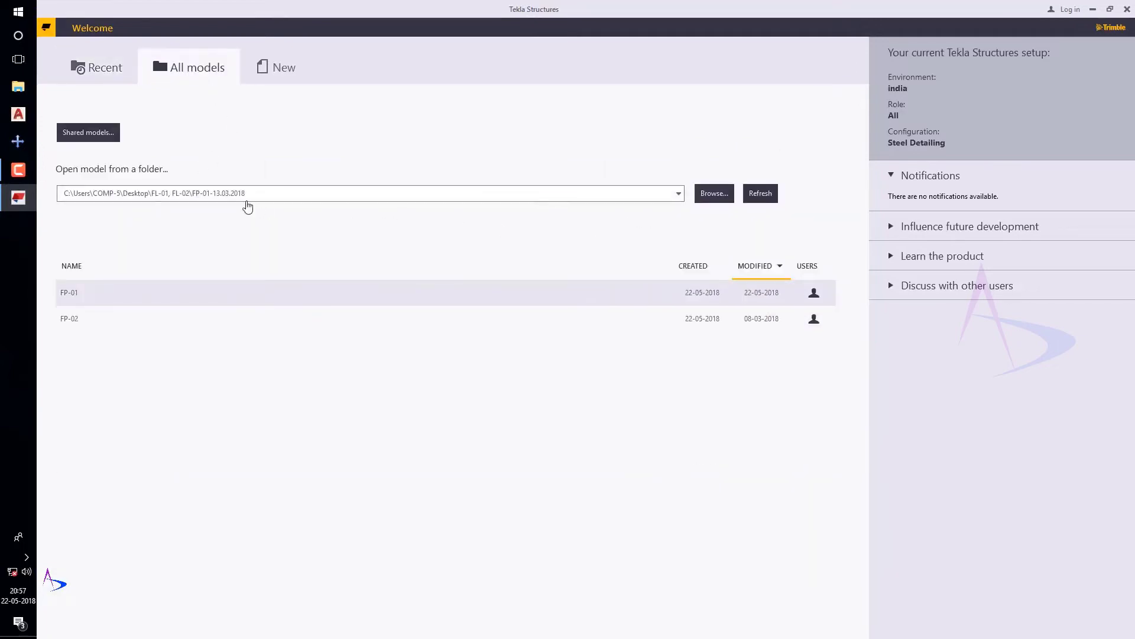
pyautogui.click(718, 195)
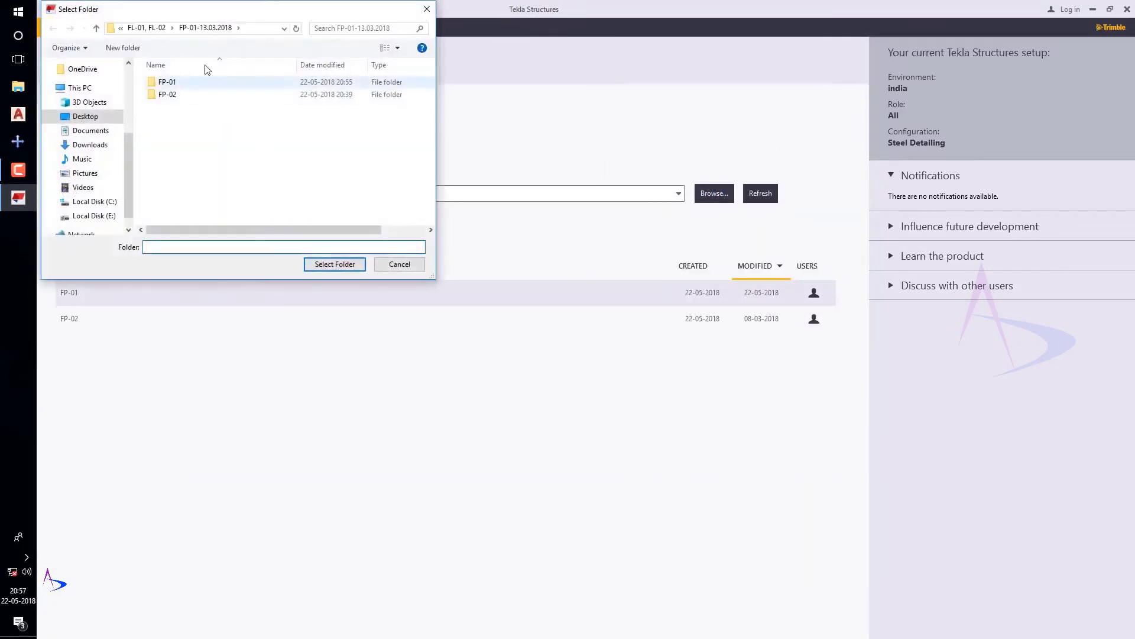
pyautogui.click(165, 28)
pyautogui.click(180, 82)
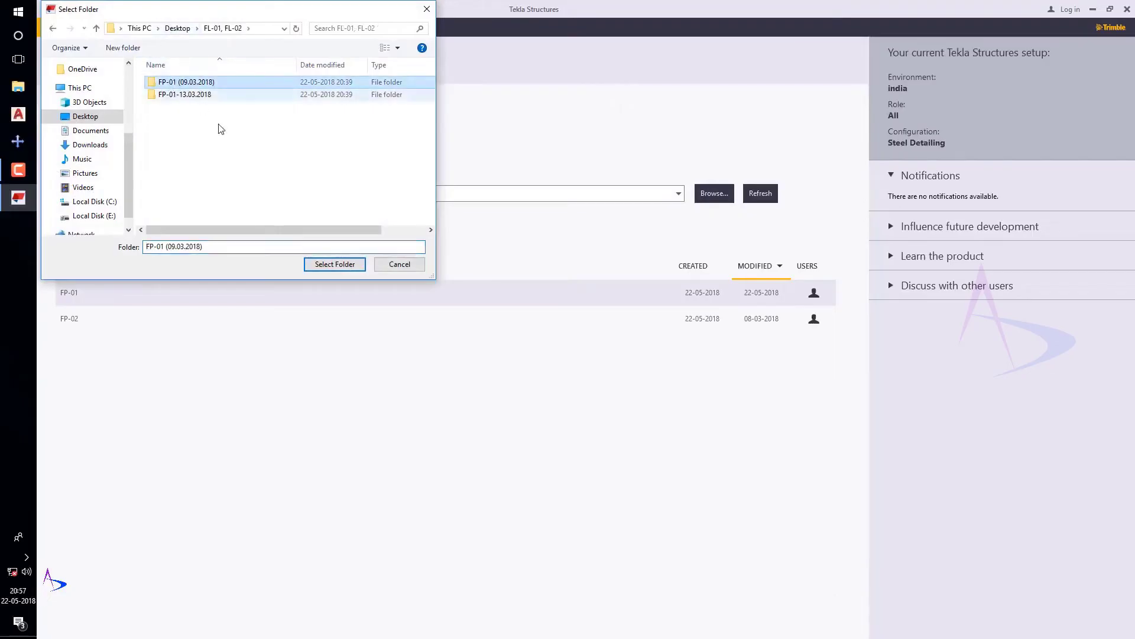
pyautogui.click(335, 265)
pyautogui.click(233, 286)
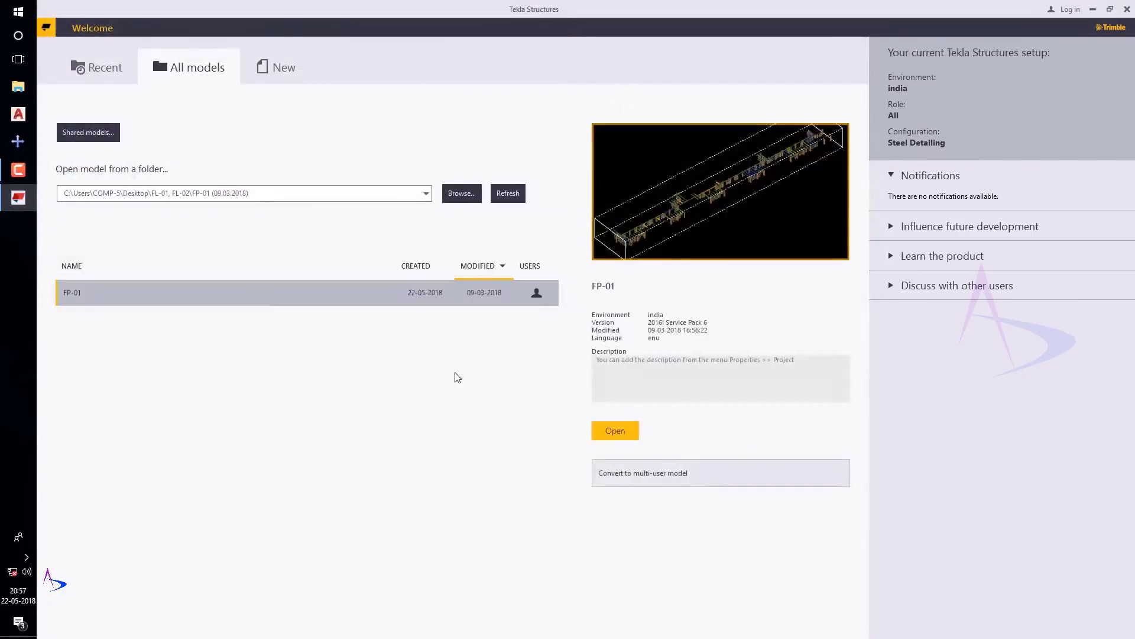
pyautogui.click(612, 434)
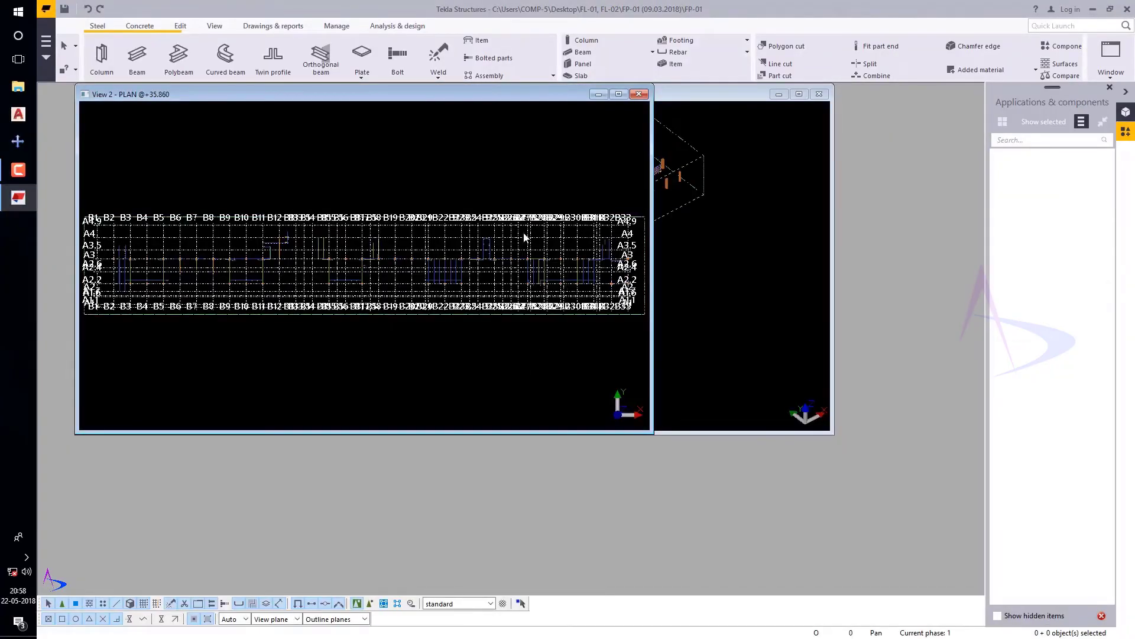
# Close the PLAN @+35.860 view and maximise the 3D view to examine the whole structure.
pyautogui.click(639, 94)
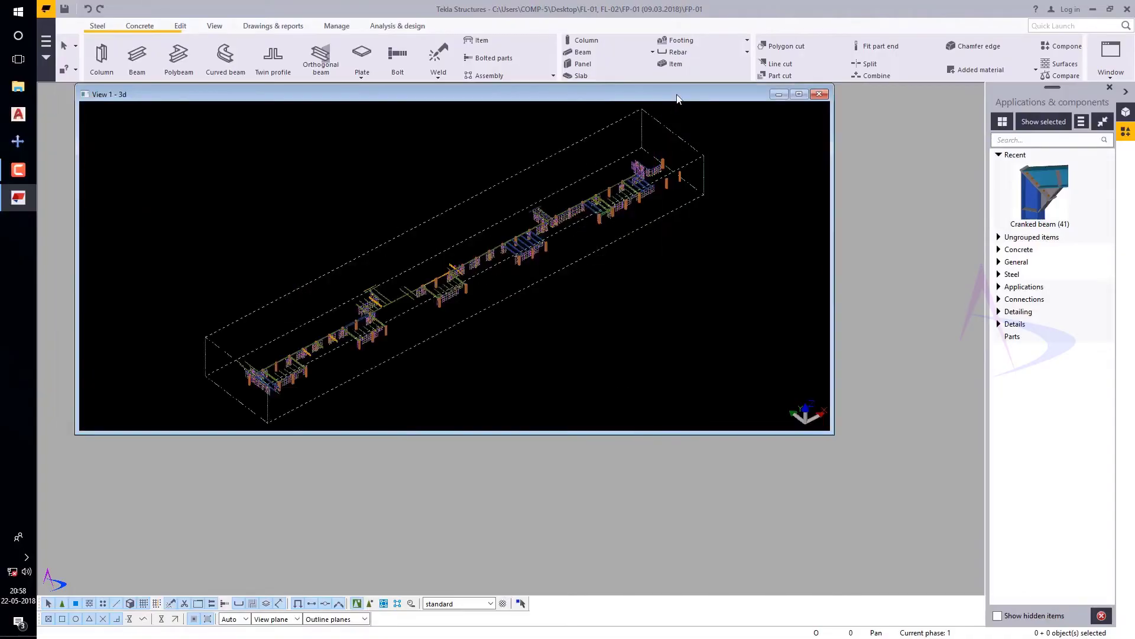
pyautogui.doubleClick(674, 95)
pyautogui.scroll(1, 486, 261)
pyautogui.scroll(-3, 575, 398)
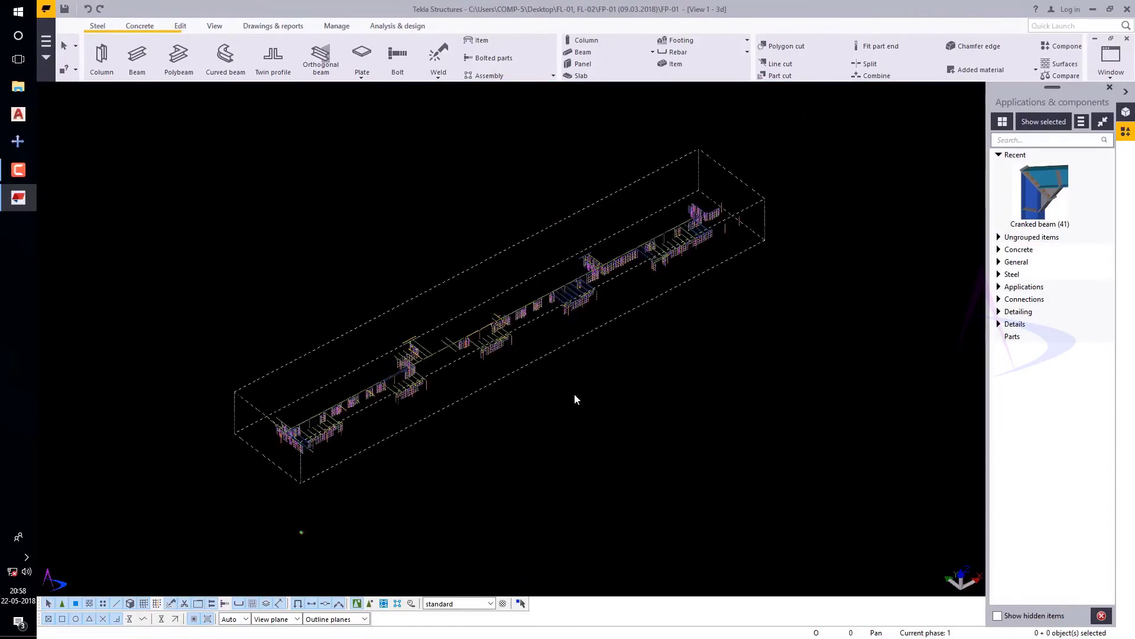
pyautogui.scroll(1, 538, 367)
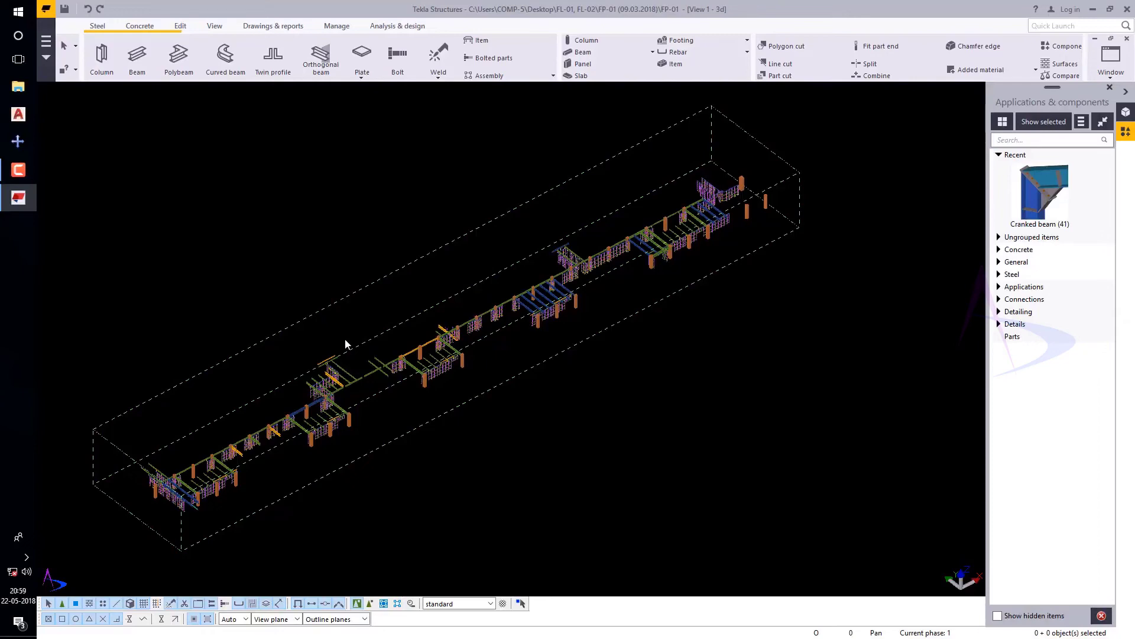
pyautogui.scroll(1, 372, 394)
pyautogui.moveTo(506, 407); pyautogui.dragTo(548, 424, button='middle')
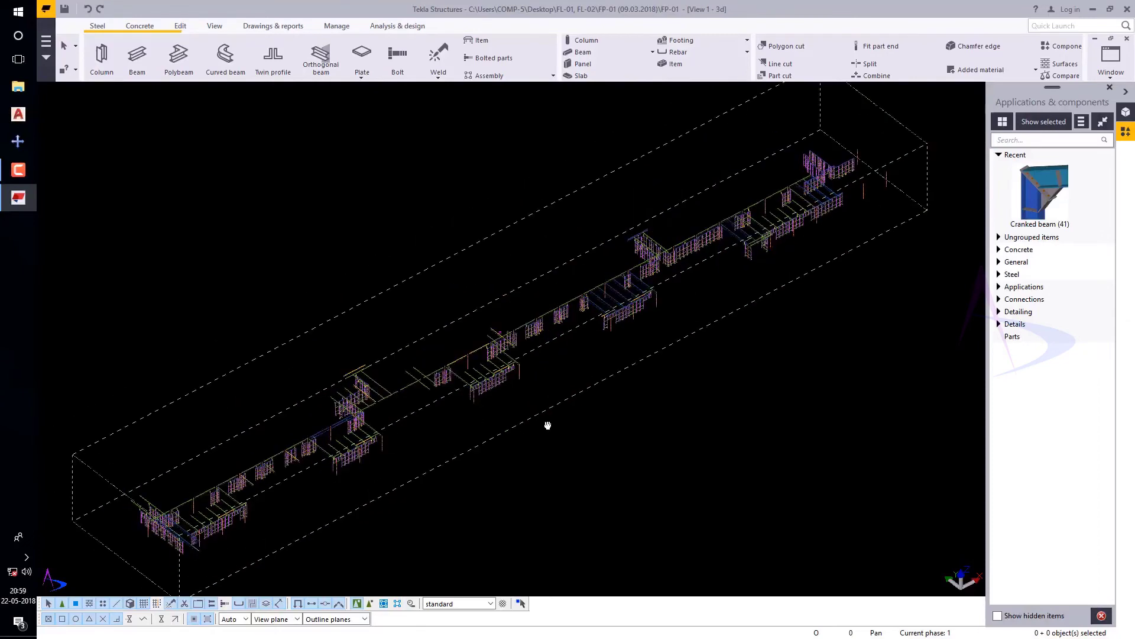
pyautogui.scroll(-1, 406, 303)
pyautogui.moveTo(306, 274); pyautogui.dragTo(294, 247, button='middle')
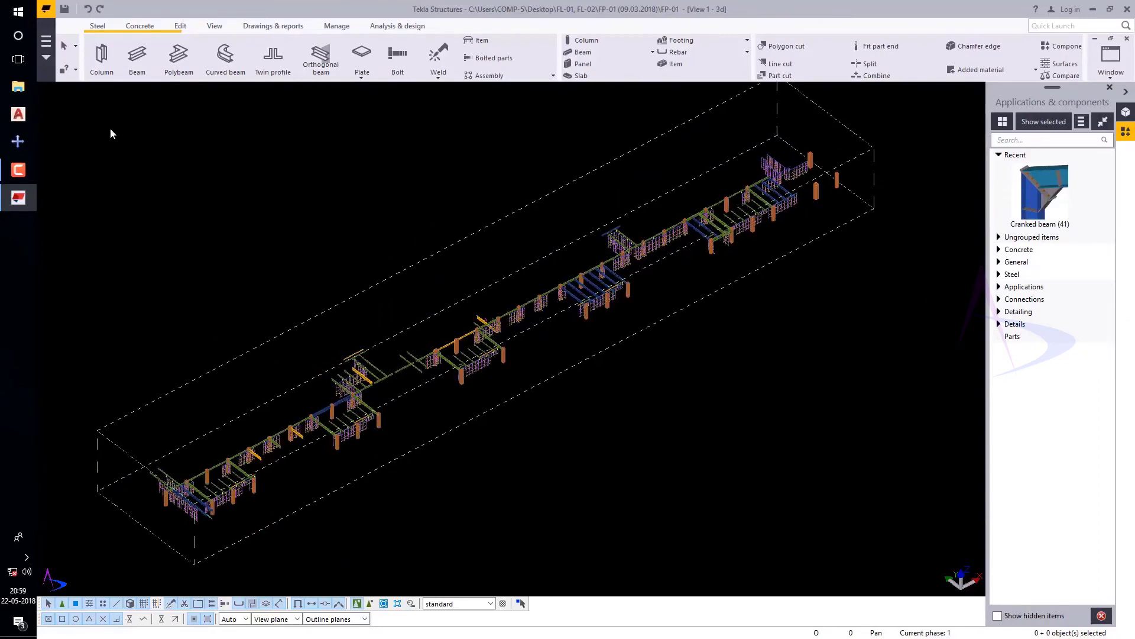
# Diagnose the FP-01 model for inconsistencies, and dismiss the warning and the report.
pyautogui.click(43, 46)
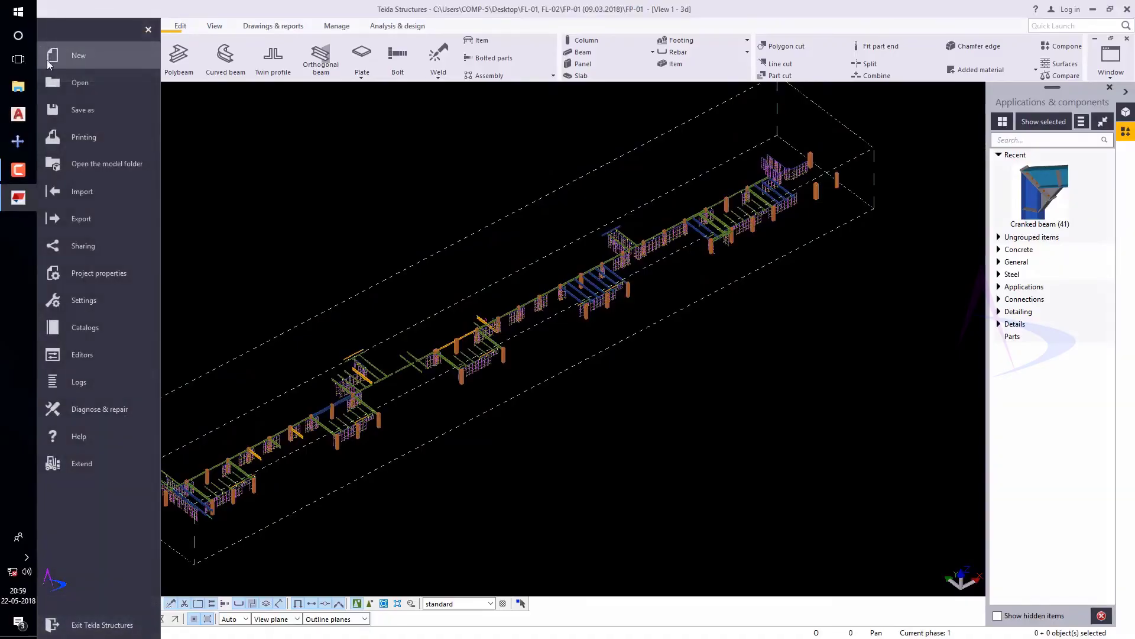
pyautogui.click(108, 411)
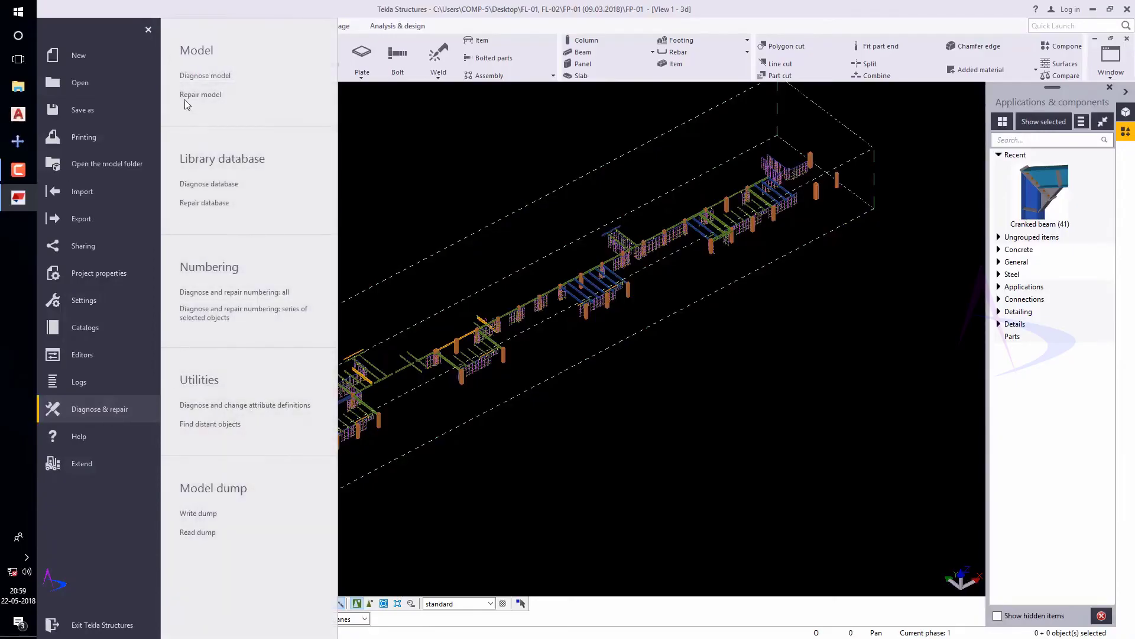
pyautogui.click(225, 82)
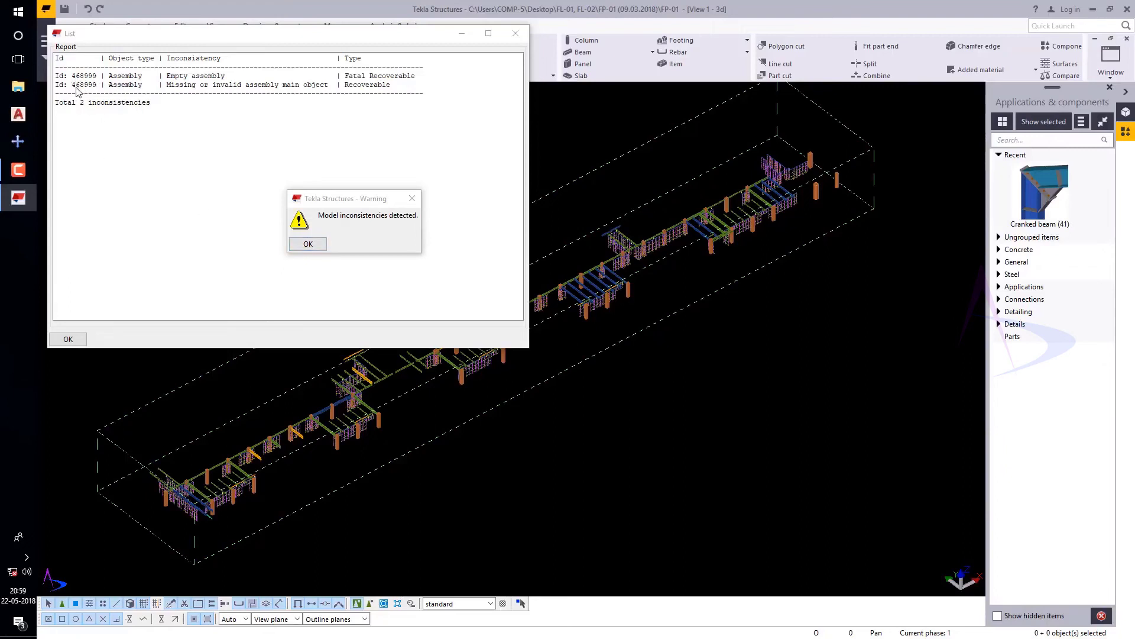
pyautogui.click(318, 244)
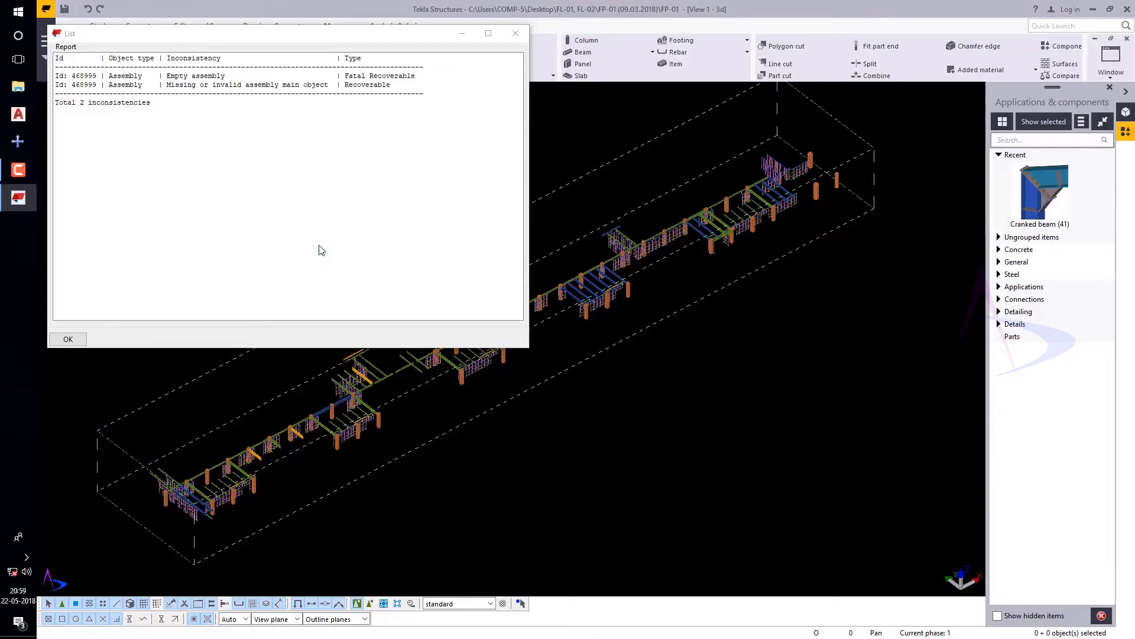
pyautogui.click(68, 340)
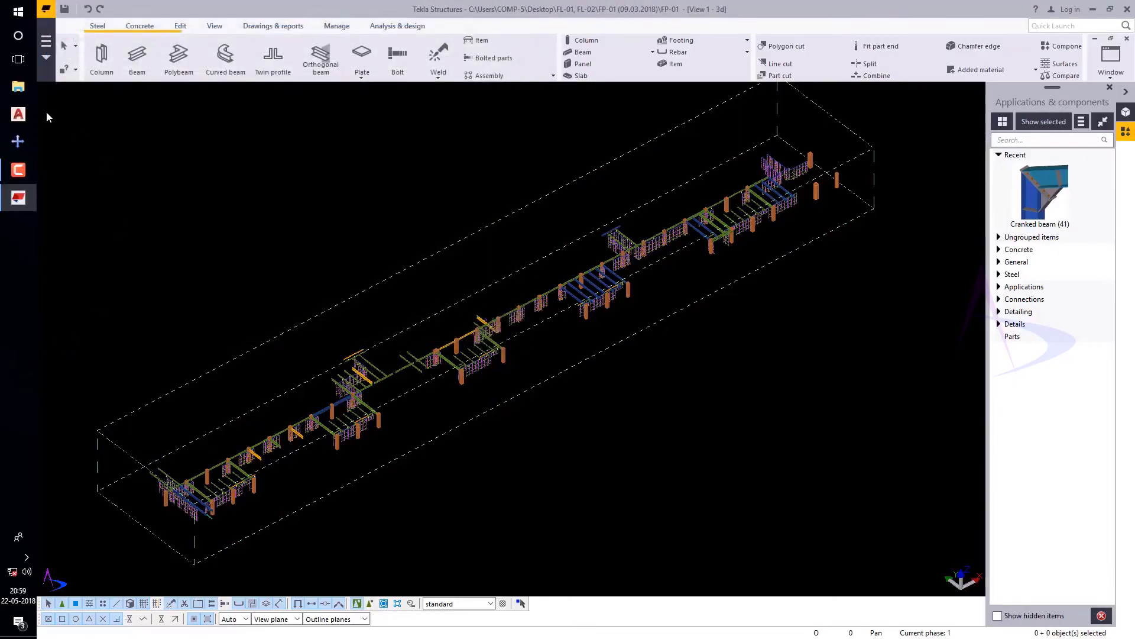
# Repair the FP-01 model, and dismiss the warning and the repair report.
pyautogui.click(45, 46)
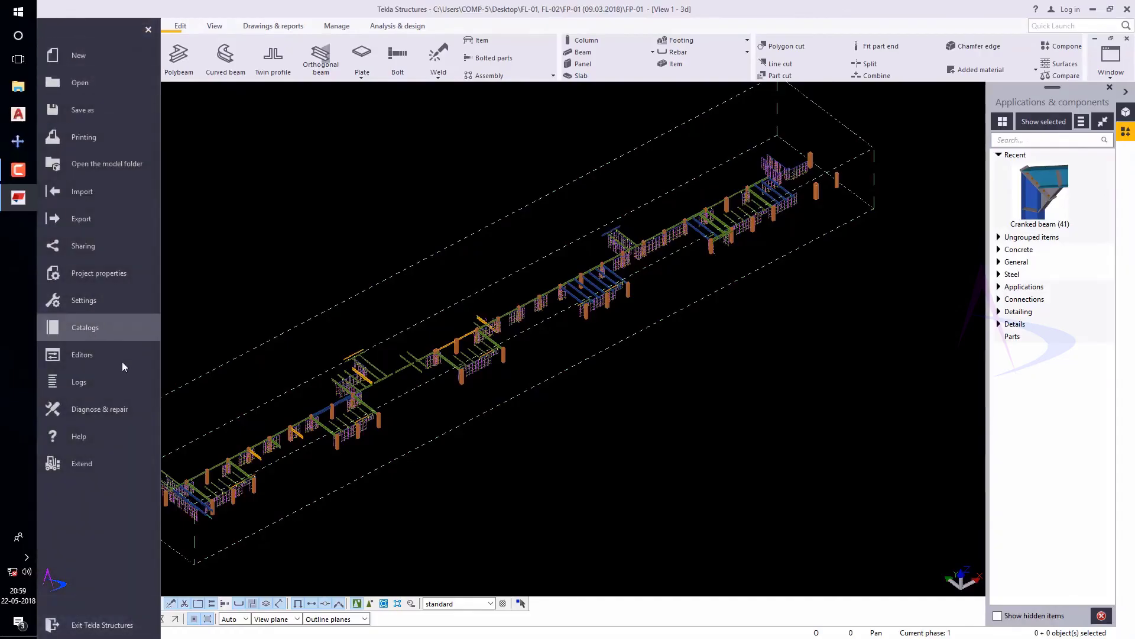
pyautogui.click(97, 415)
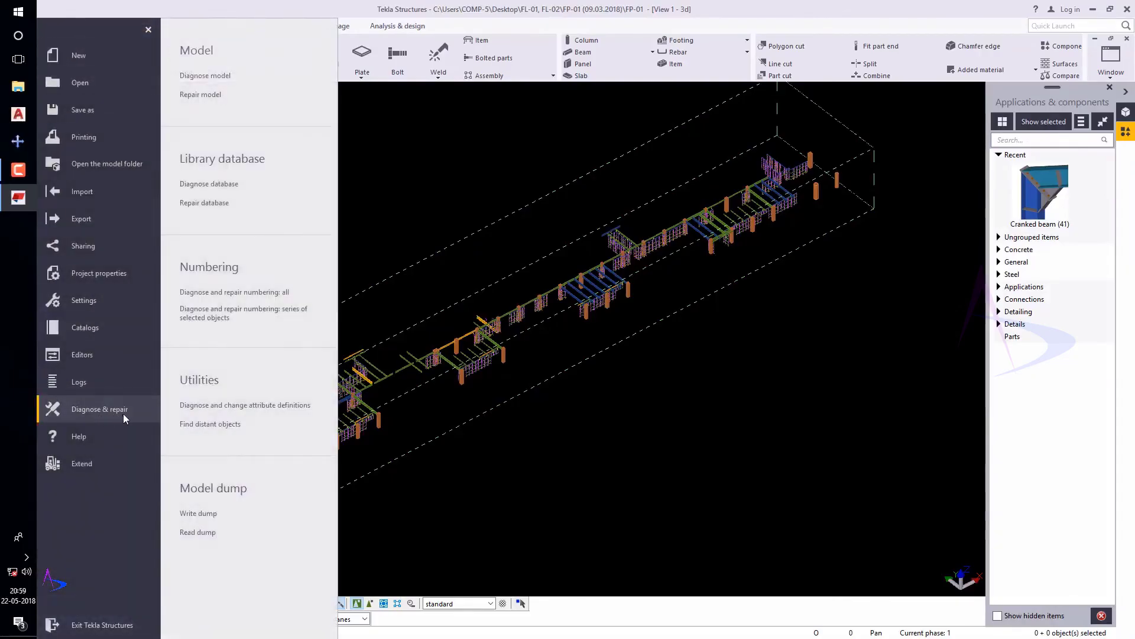
pyautogui.click(214, 100)
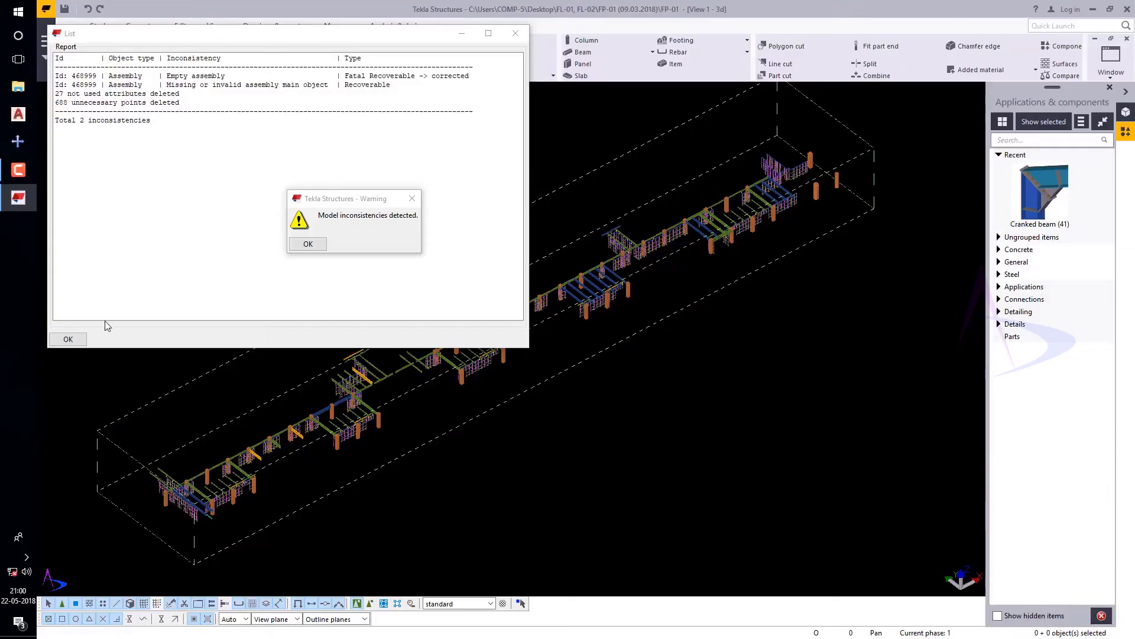
pyautogui.click(319, 246)
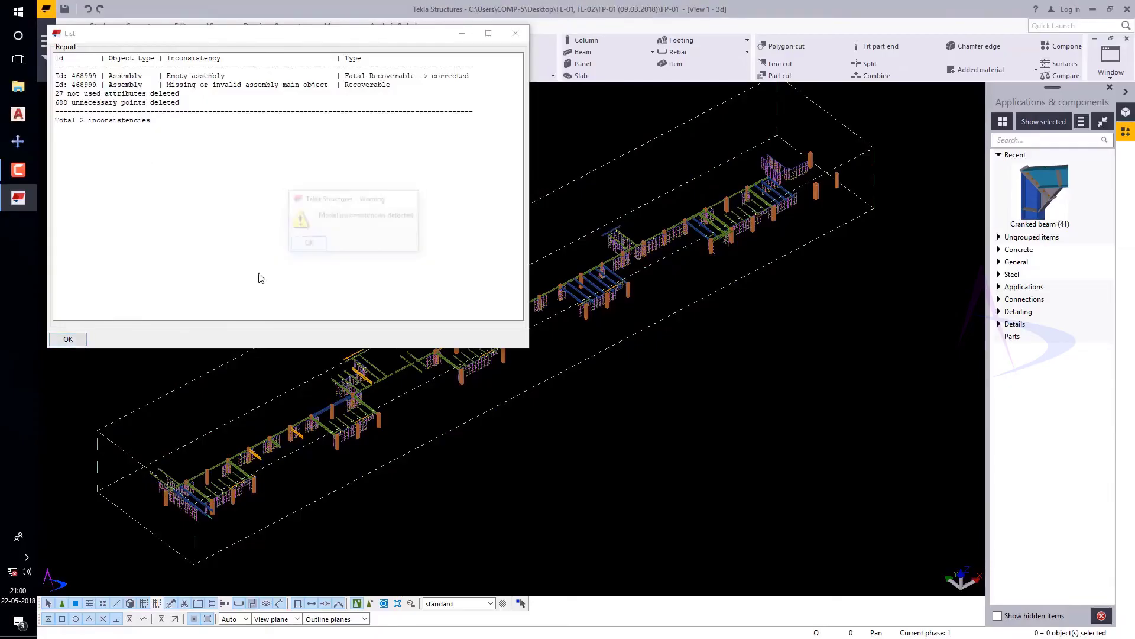
pyautogui.click(68, 339)
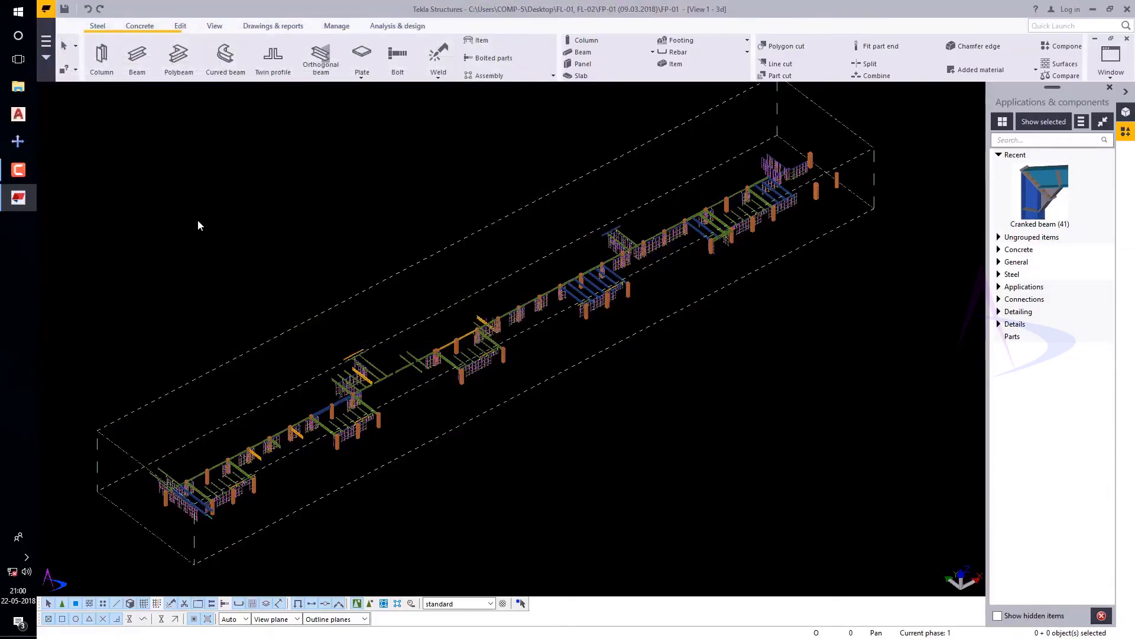
# Diagnose the repaired model again to check for remaining inconsistencies.
pyautogui.scroll(-2, 197, 225)
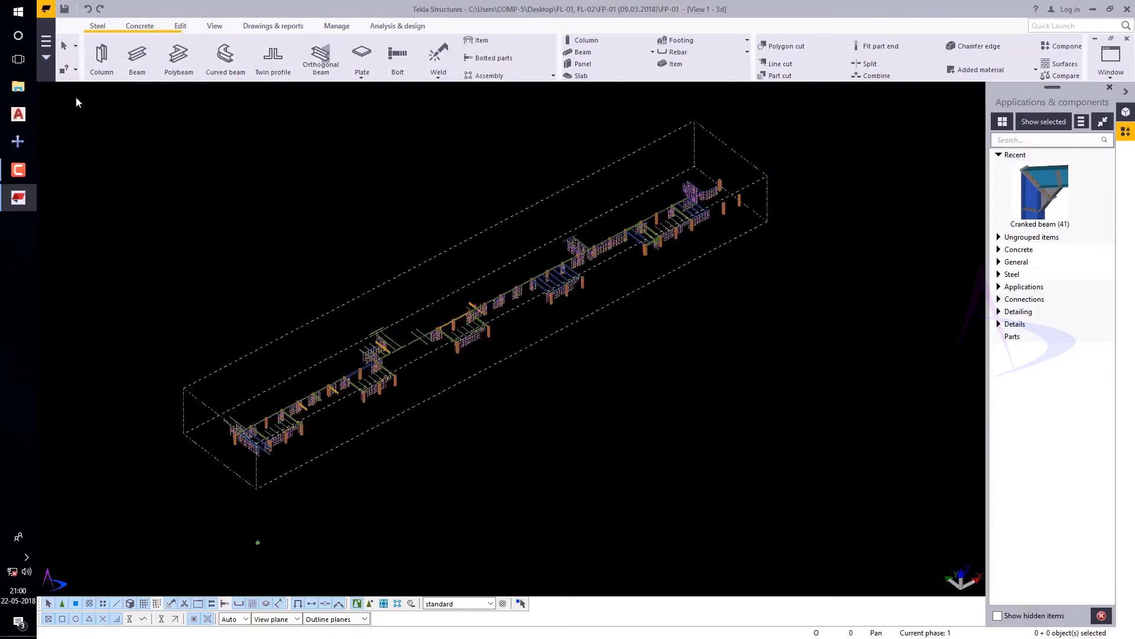
pyautogui.click(46, 8)
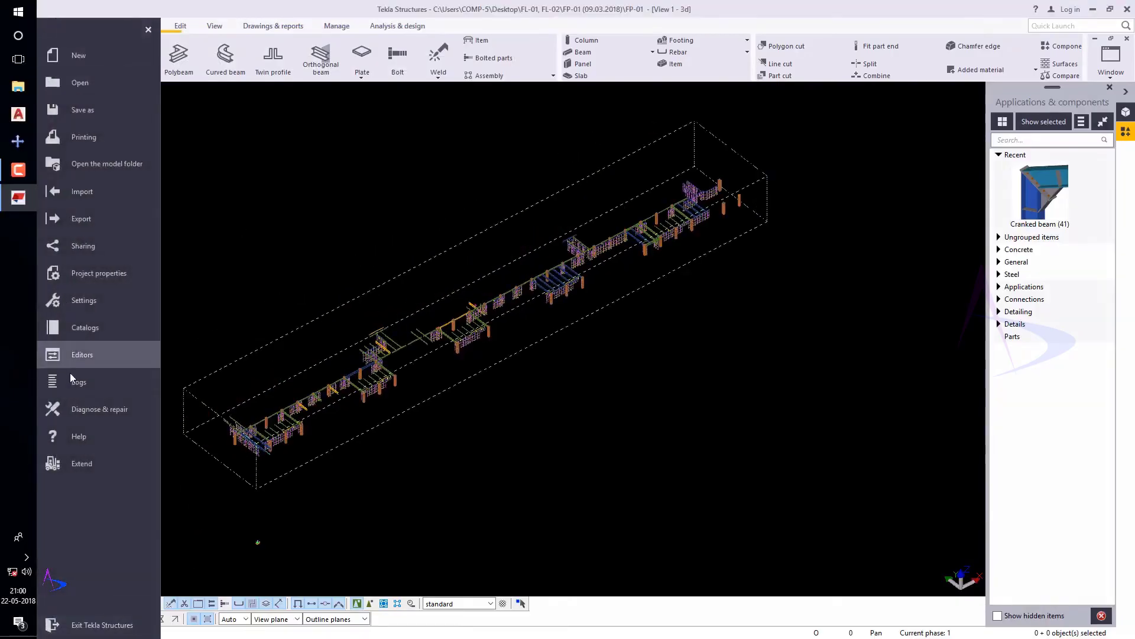
pyautogui.click(93, 417)
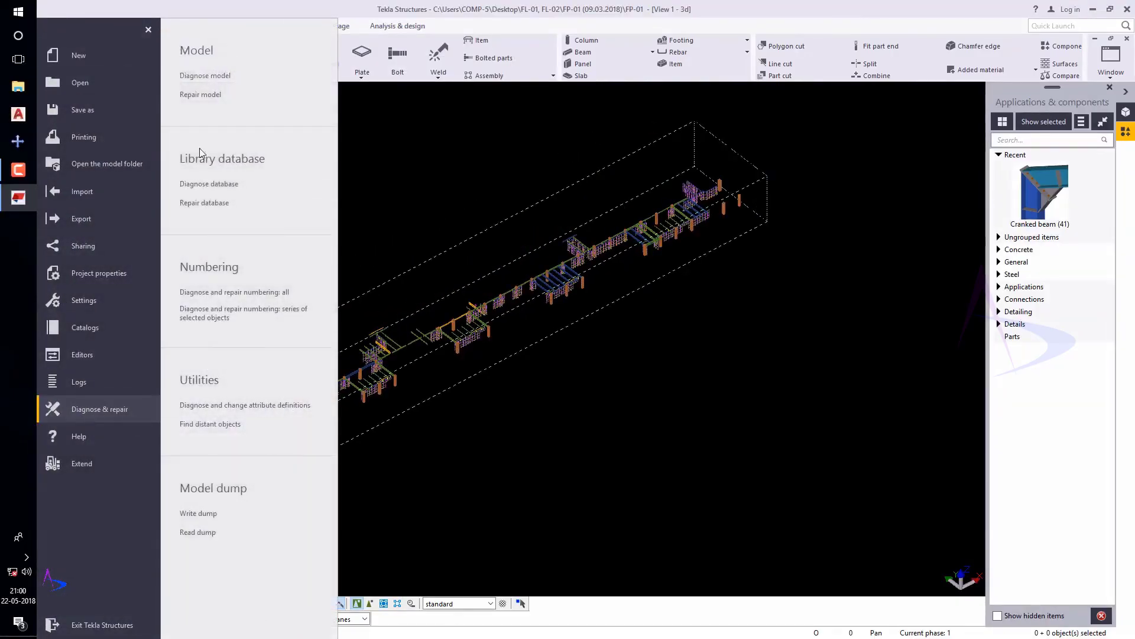
pyautogui.click(211, 80)
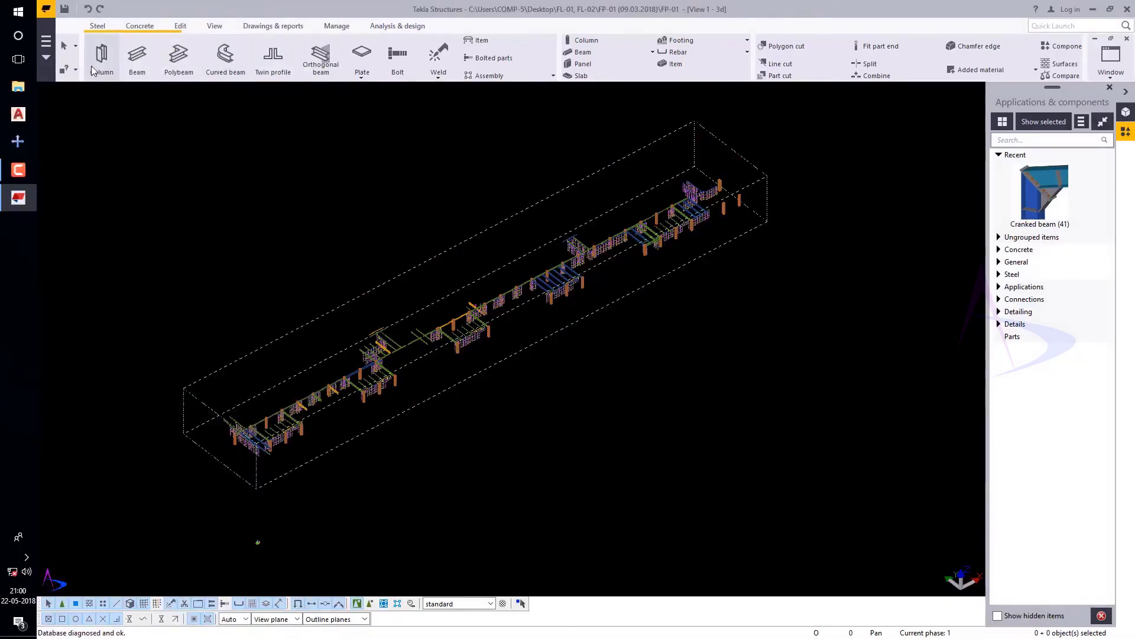
# Run the model repair a second time on FP-01.
pyautogui.click(49, 55)
pyautogui.click(76, 407)
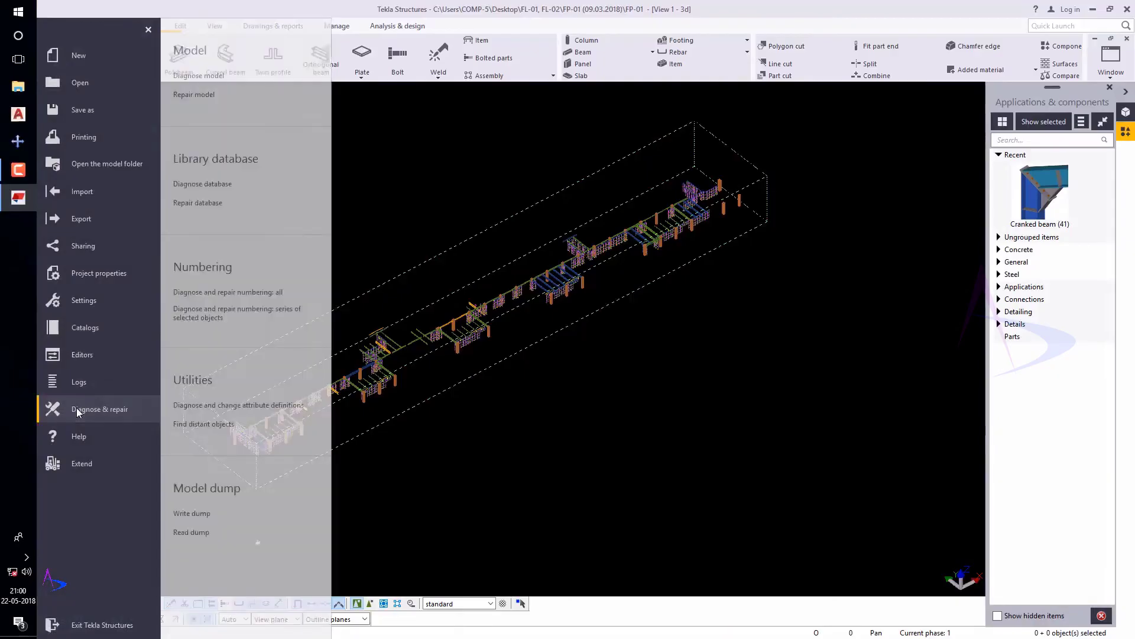
pyautogui.click(212, 98)
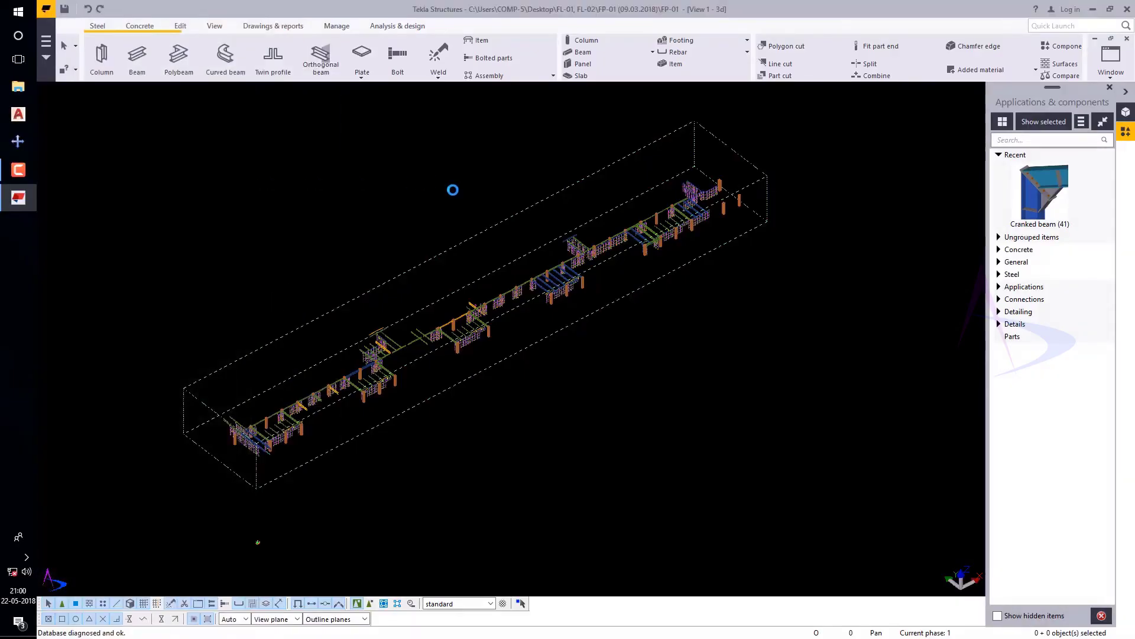
pyautogui.click(730, 356)
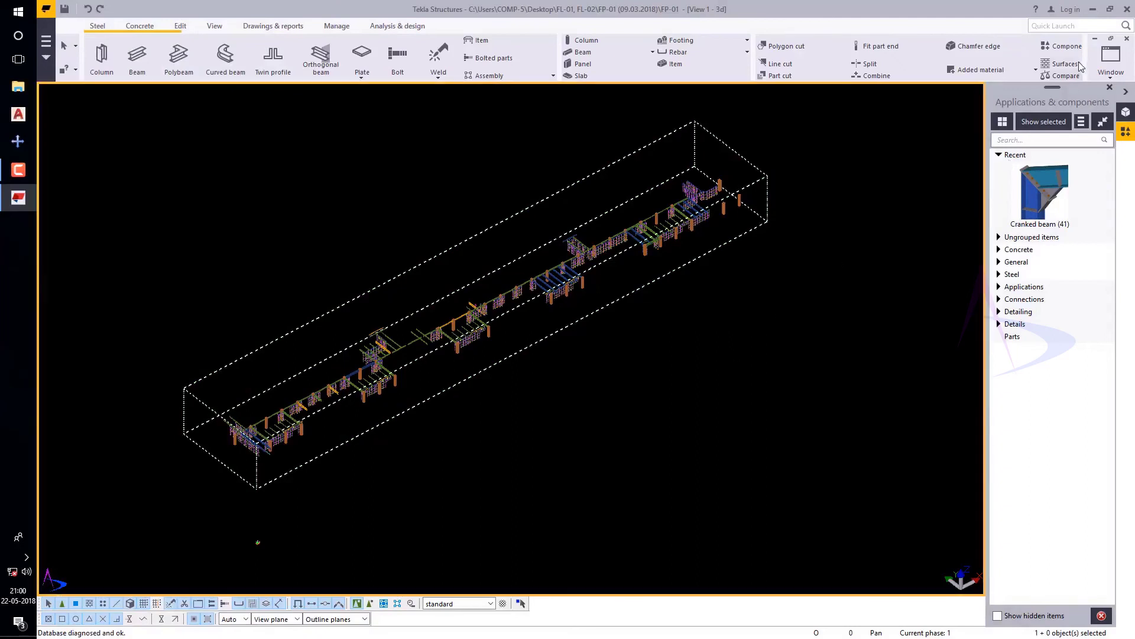
# Close Tekla Structures, saving the changes to the repaired FP-01 model on exit, and refresh the desktop.
pyautogui.click(1127, 9)
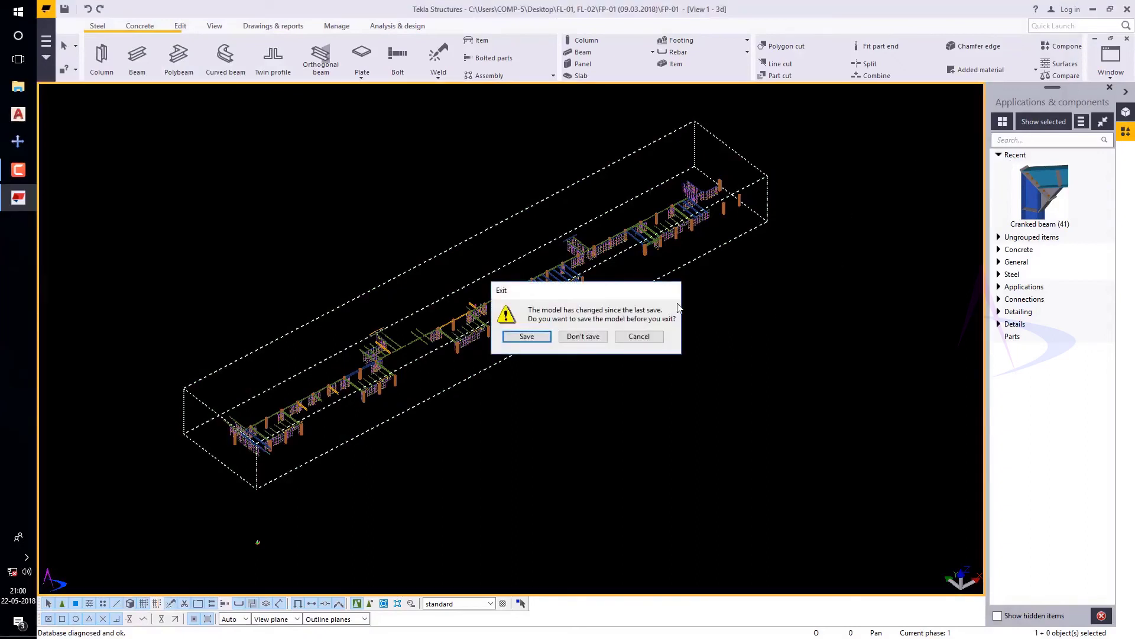
pyautogui.click(536, 337)
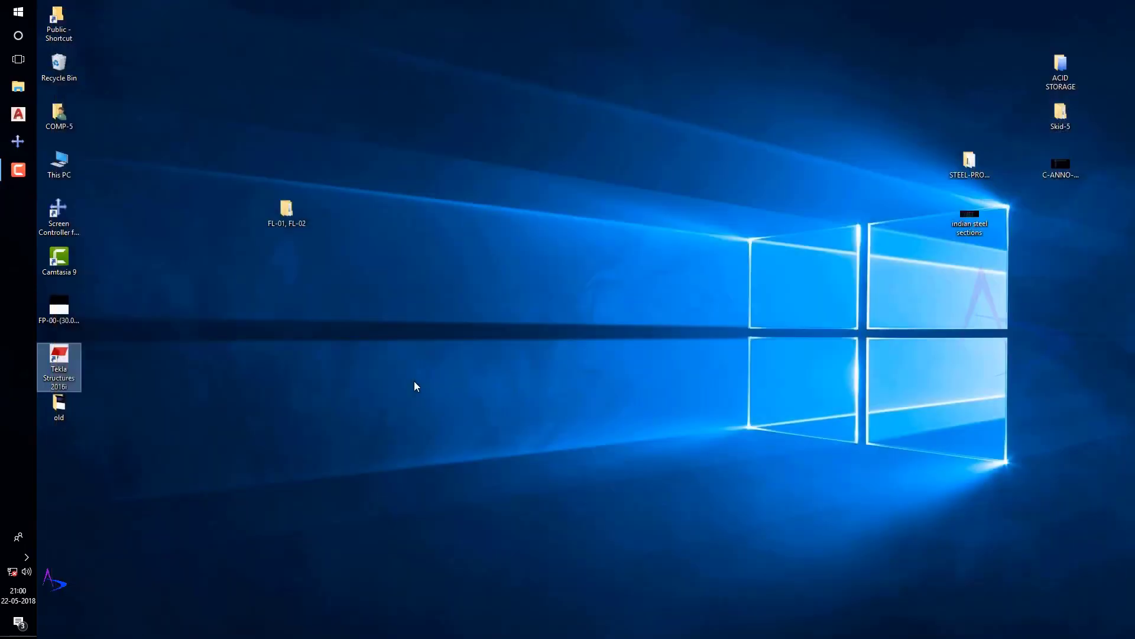
pyautogui.rightClick(295, 338)
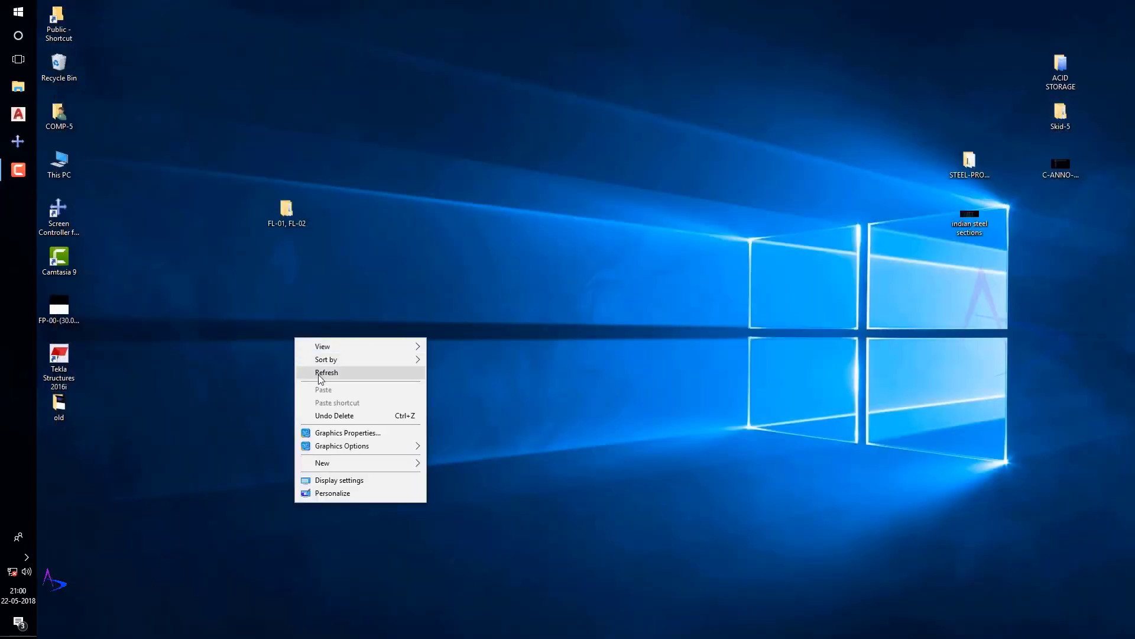
pyautogui.click(322, 373)
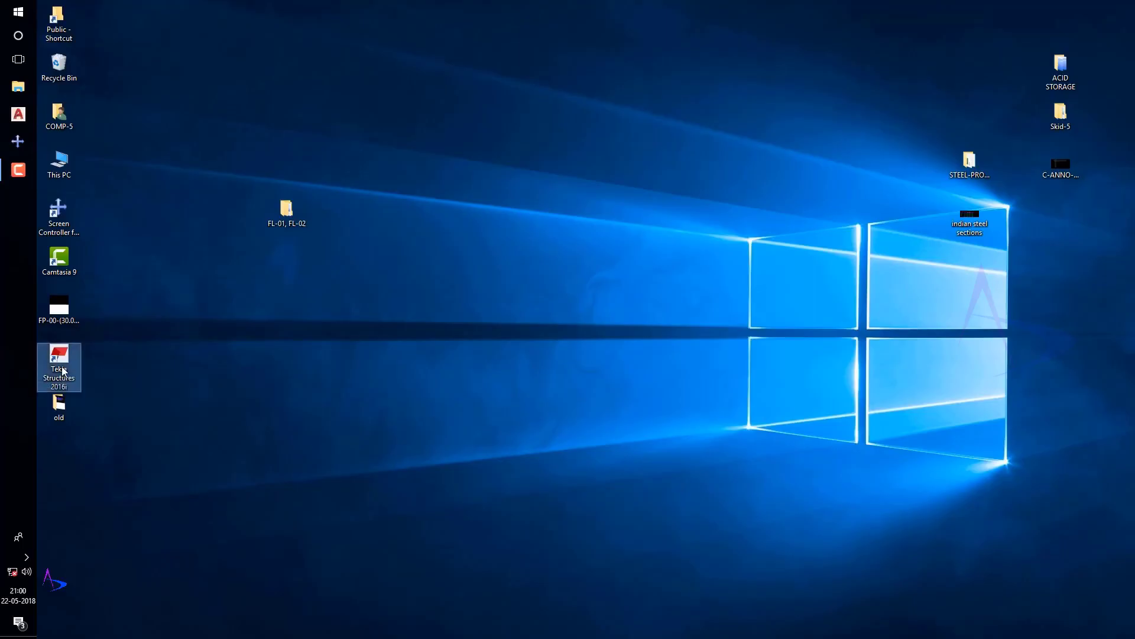
# Relaunch Tekla Structures 2016i with the India environment, All role and Steel Detailing configuration, and open the most recent FP-01 model.
pyautogui.click(64, 371)
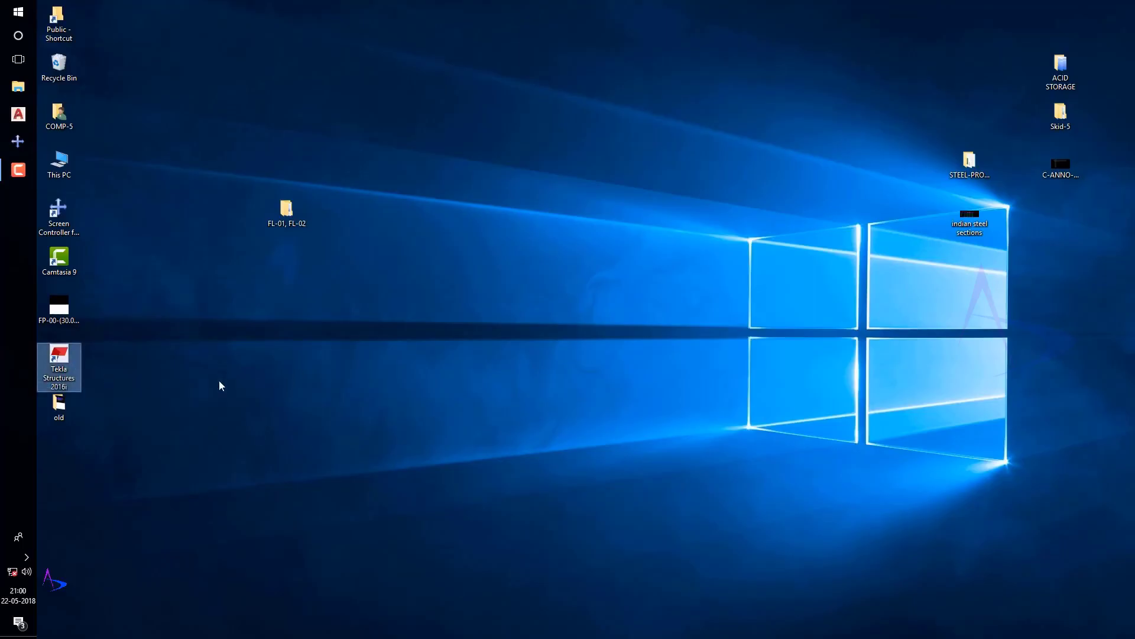
pyautogui.doubleClick(74, 365)
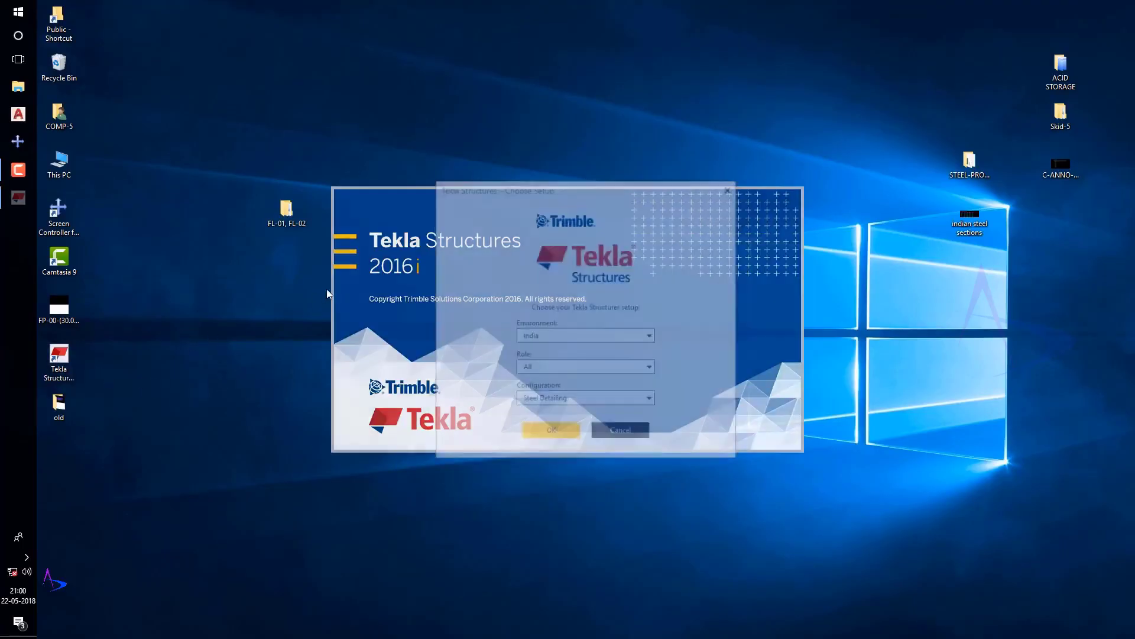
pyautogui.click(551, 433)
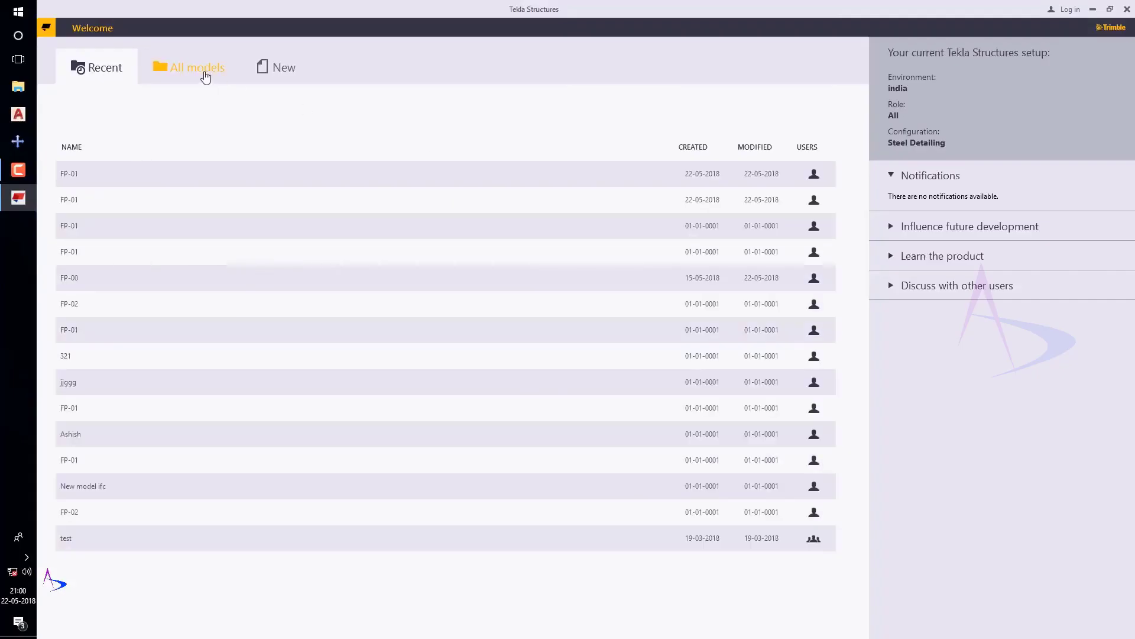
pyautogui.click(192, 177)
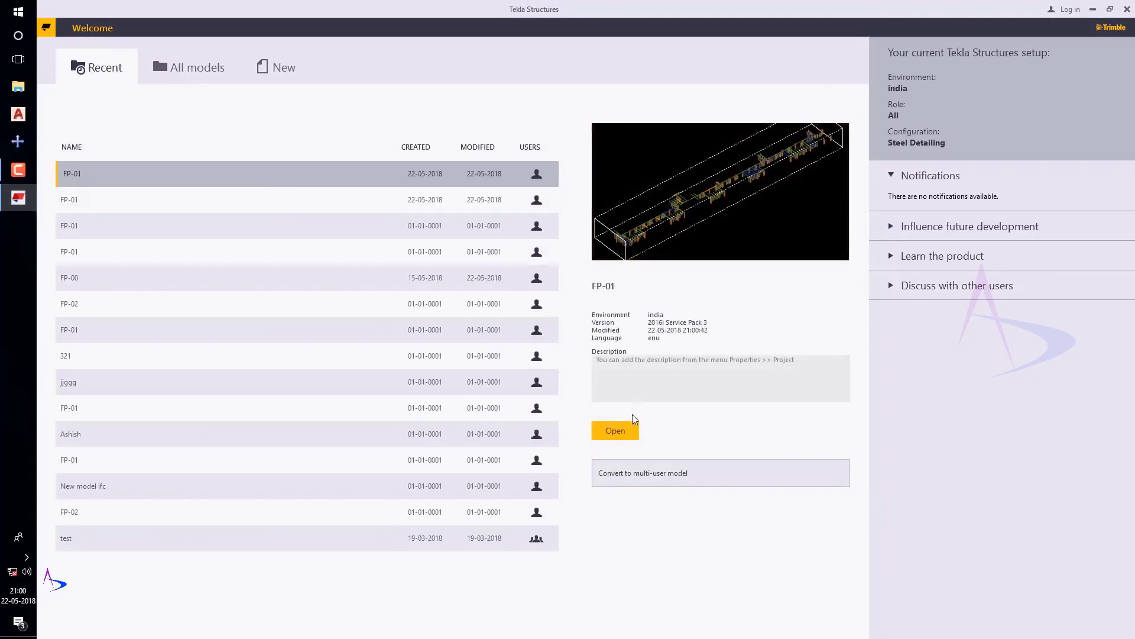
pyautogui.click(624, 430)
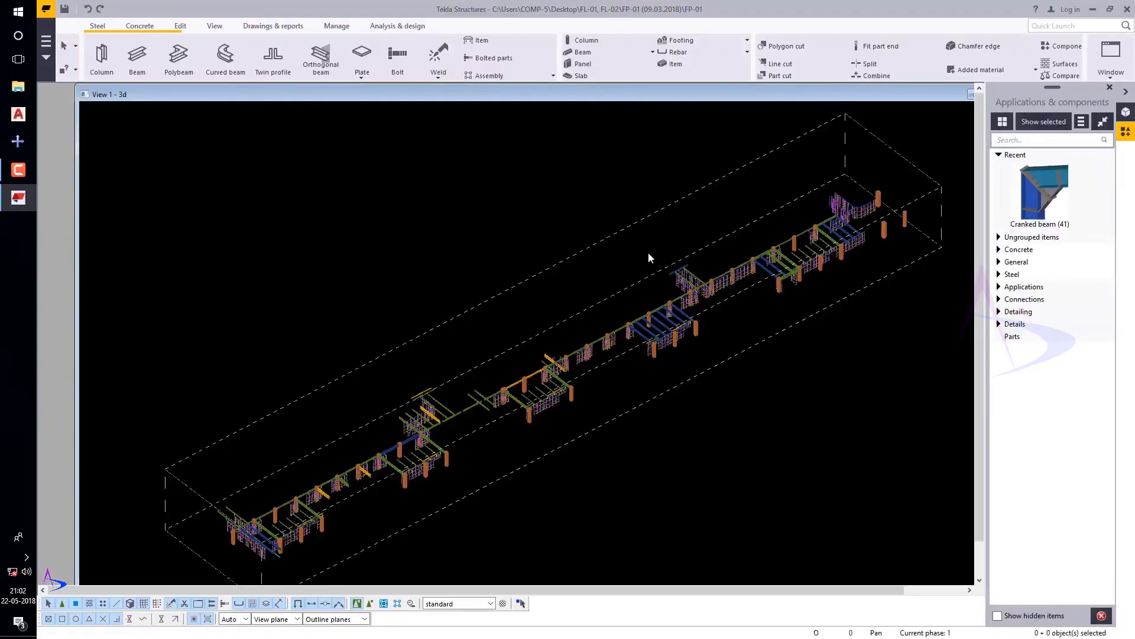
# Maximize the 3D model view and examine the whole structure of the reopened FP-01 model.
pyautogui.scroll(2, 711, 425)
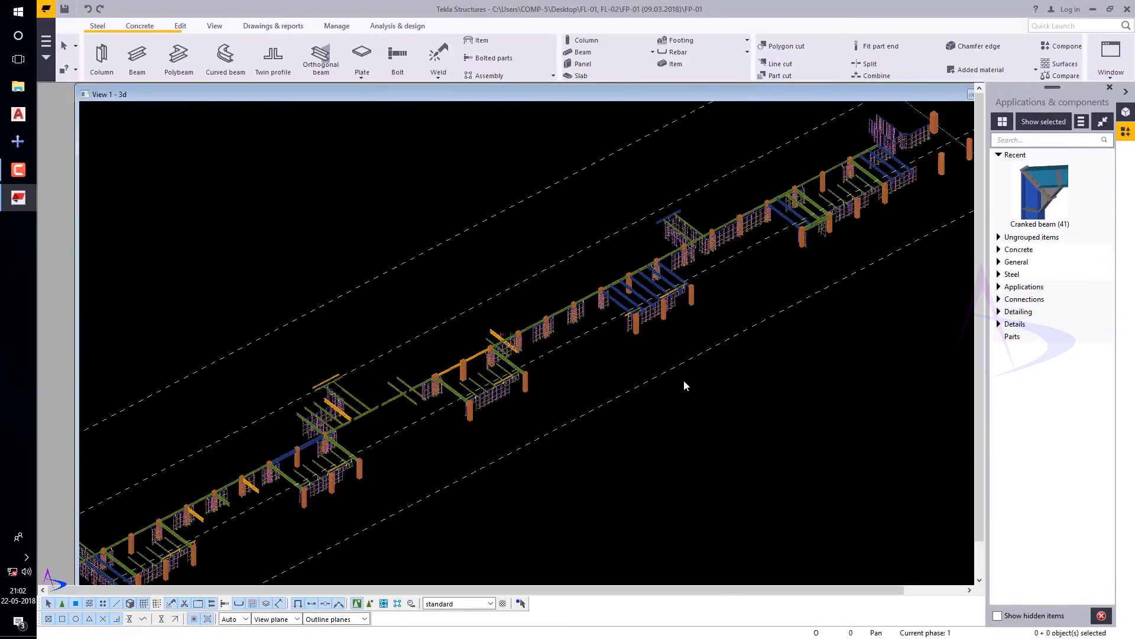
pyautogui.scroll(-2, 684, 380)
pyautogui.doubleClick(576, 95)
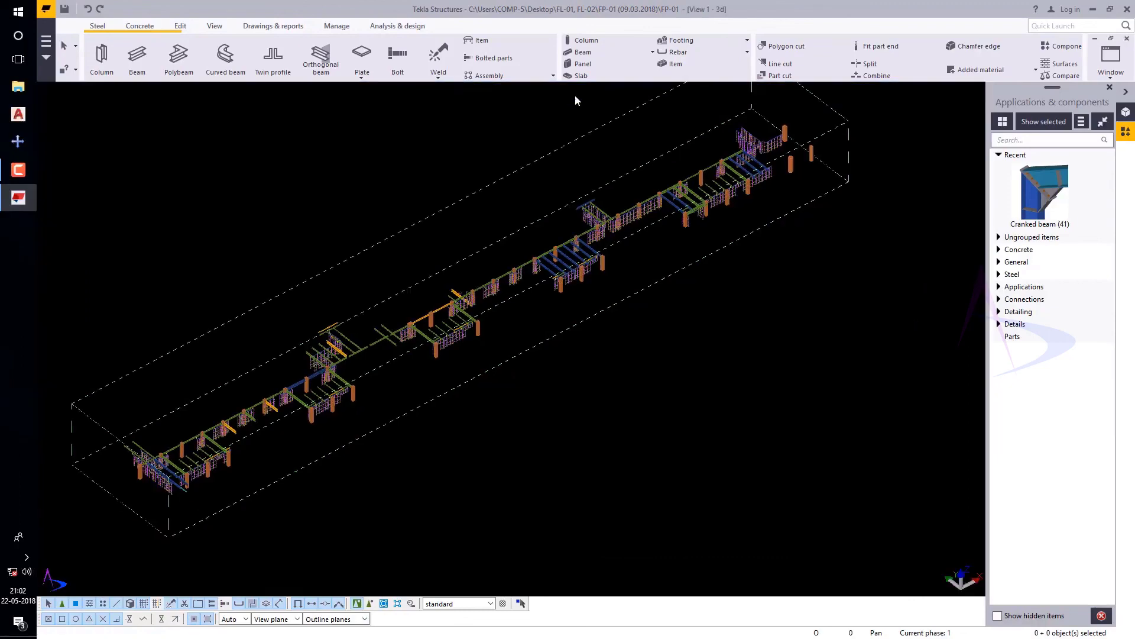
pyautogui.scroll(-2, 613, 395)
pyautogui.moveTo(654, 393); pyautogui.dragTo(630, 421, button='middle')
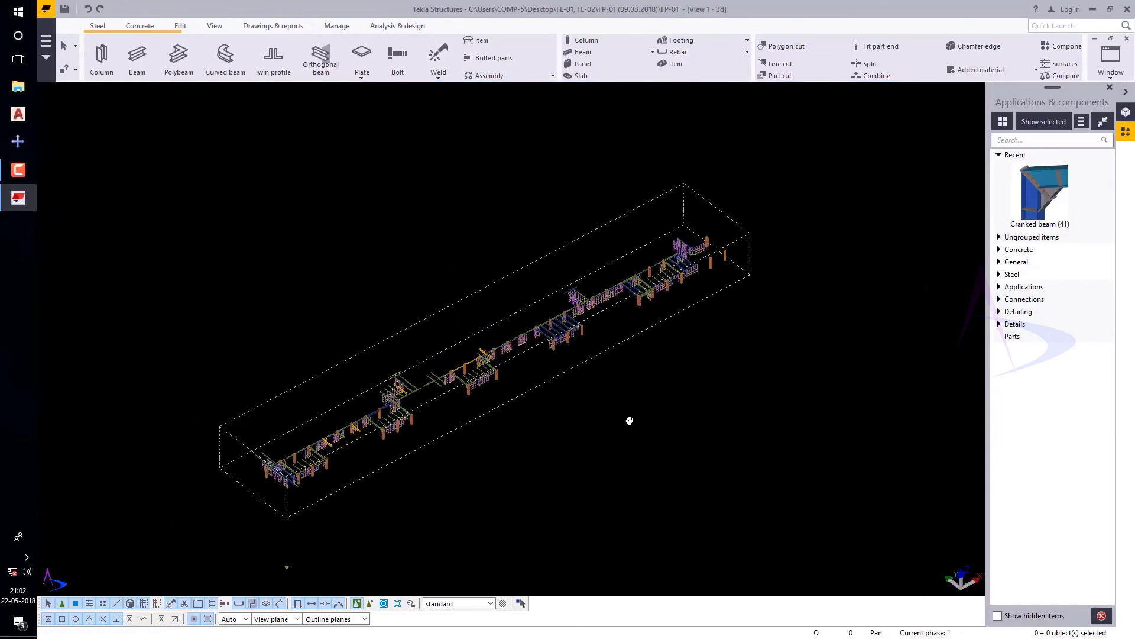